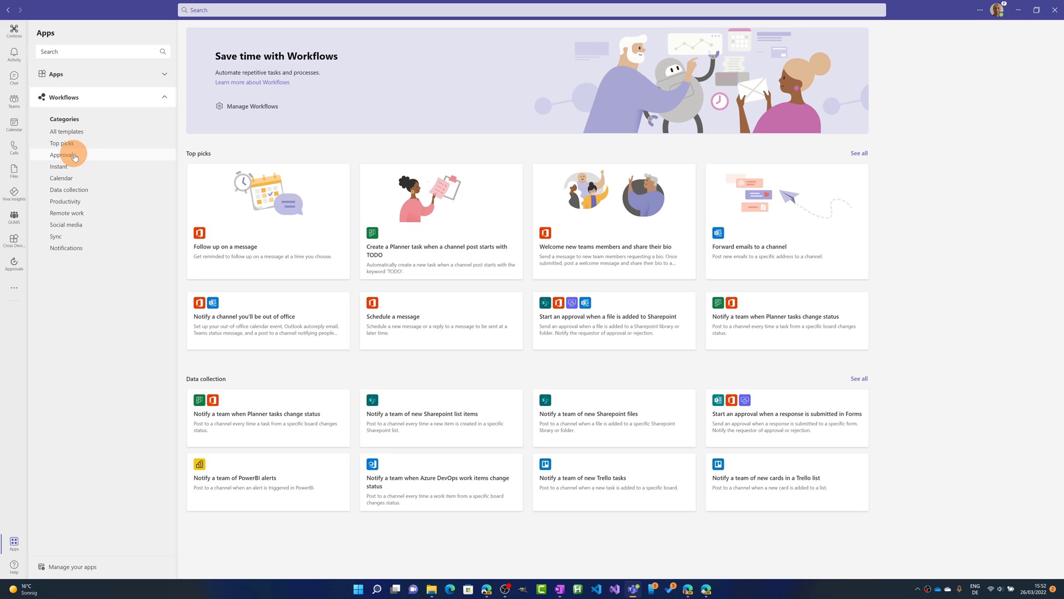
# - Browse the workflow templates under Approval, Instant, Calendar, Data collection and All templates
pyautogui.click(75, 156)
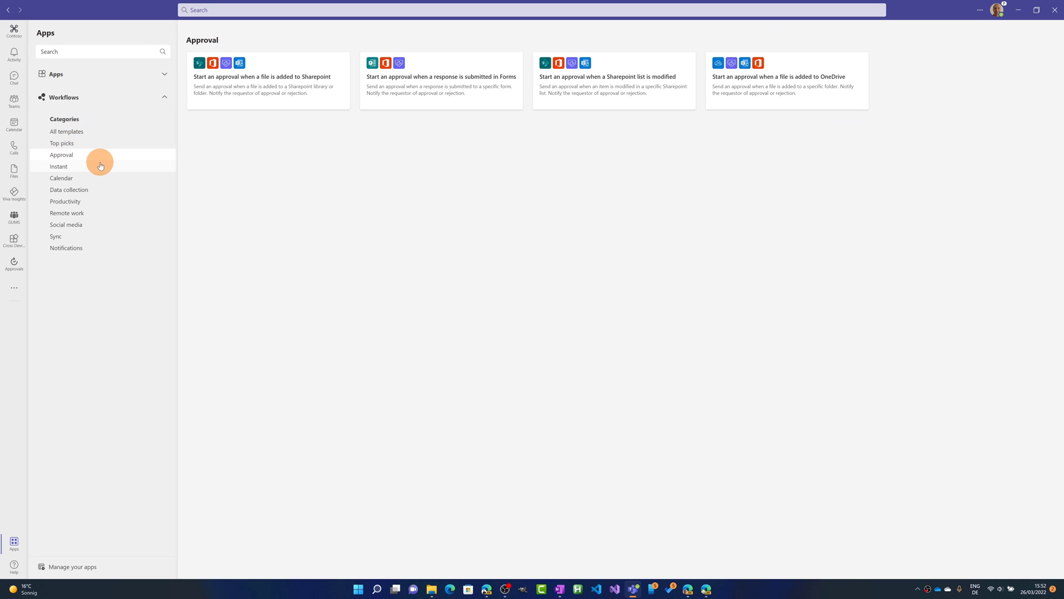
pyautogui.click(99, 166)
pyautogui.click(90, 178)
pyautogui.click(91, 190)
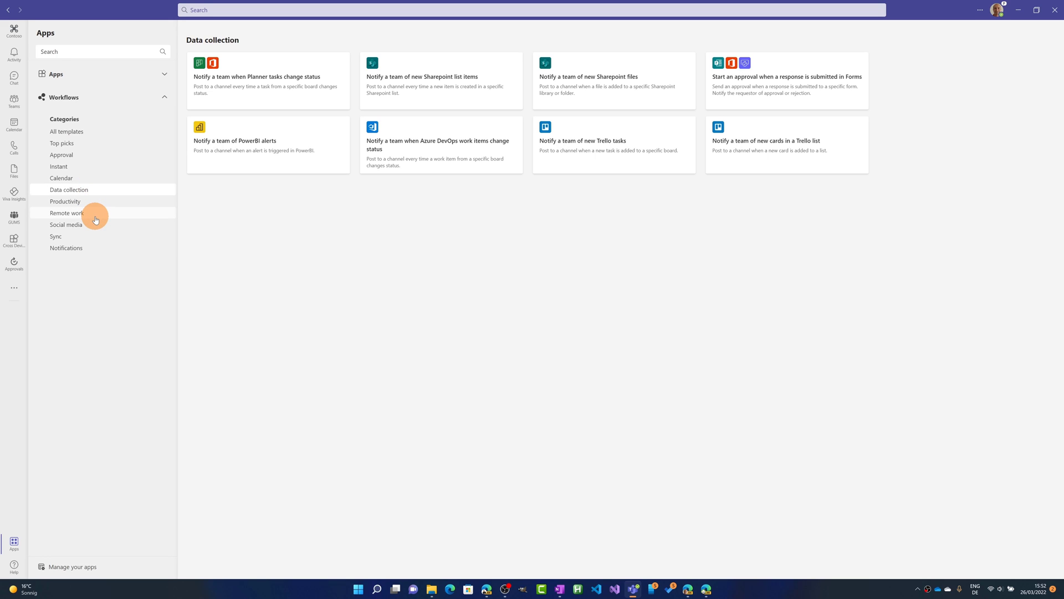
pyautogui.click(81, 137)
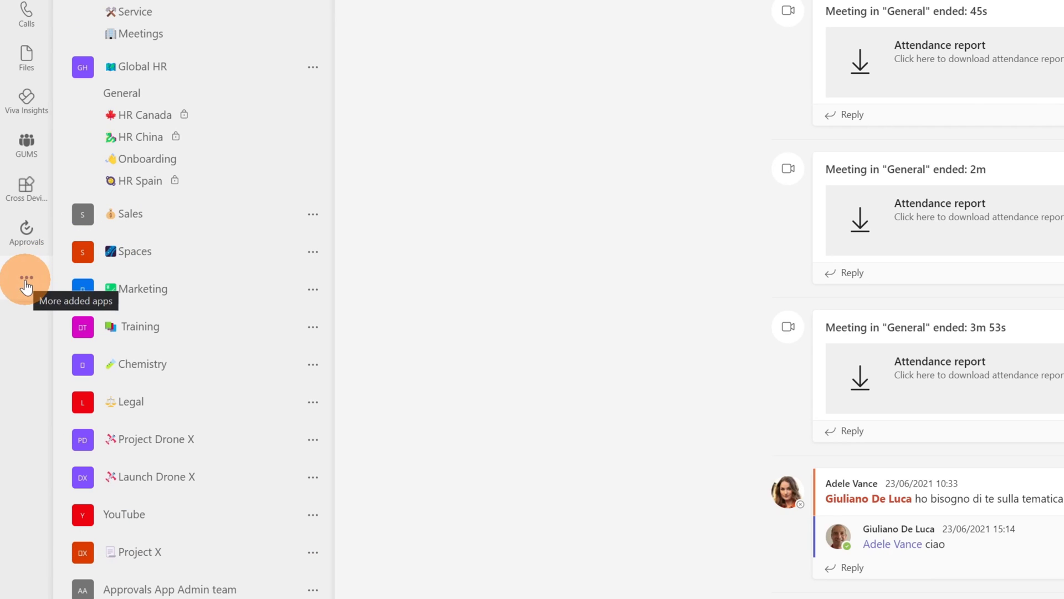
# - Search the added apps for "workflows", view the Workflows app's details and close them
pyautogui.click(26, 282)
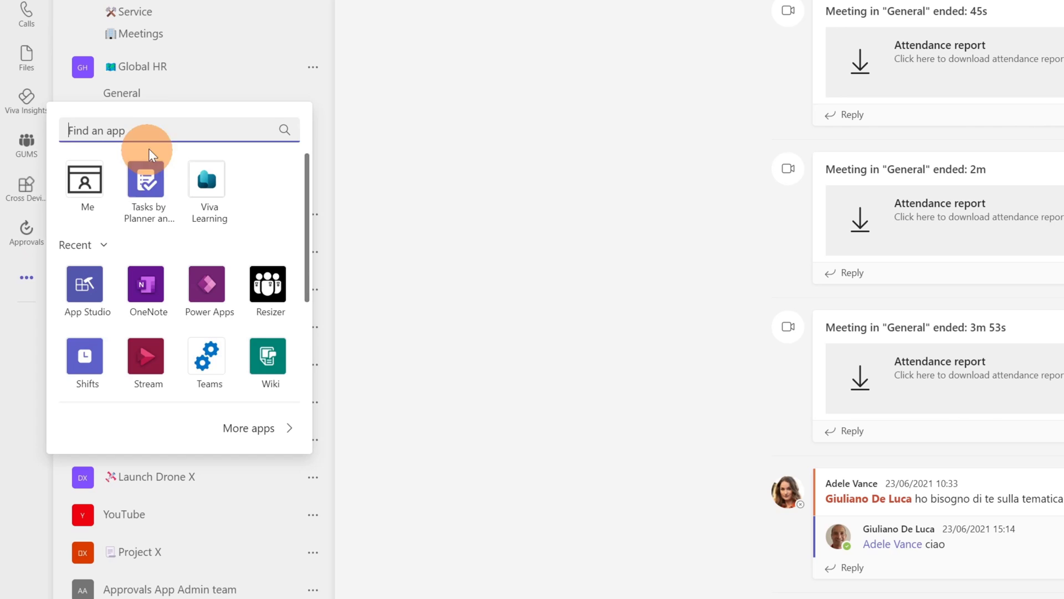
pyautogui.write('work')
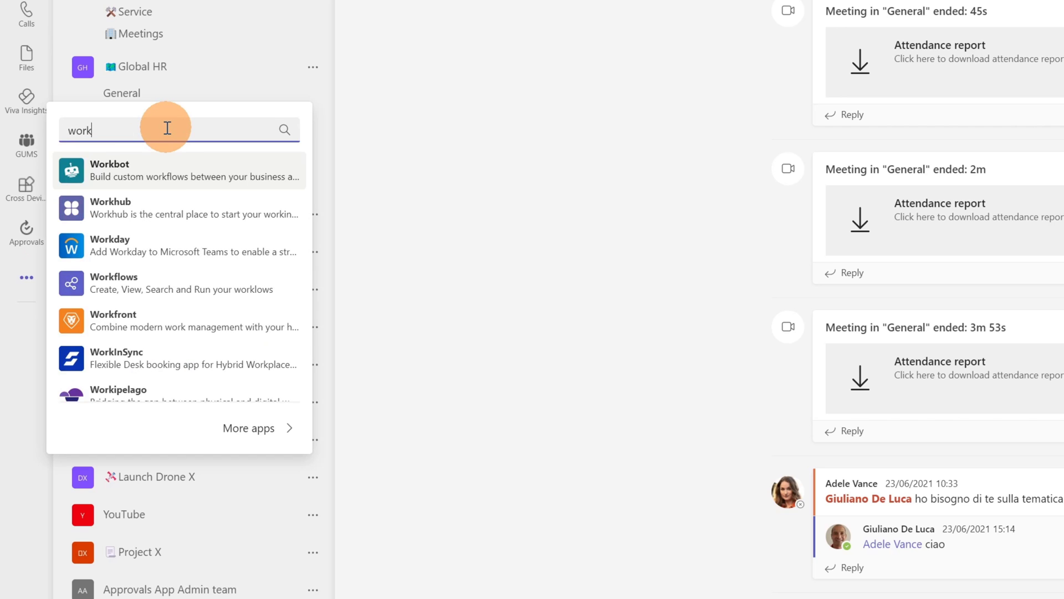
pyautogui.write('flows')
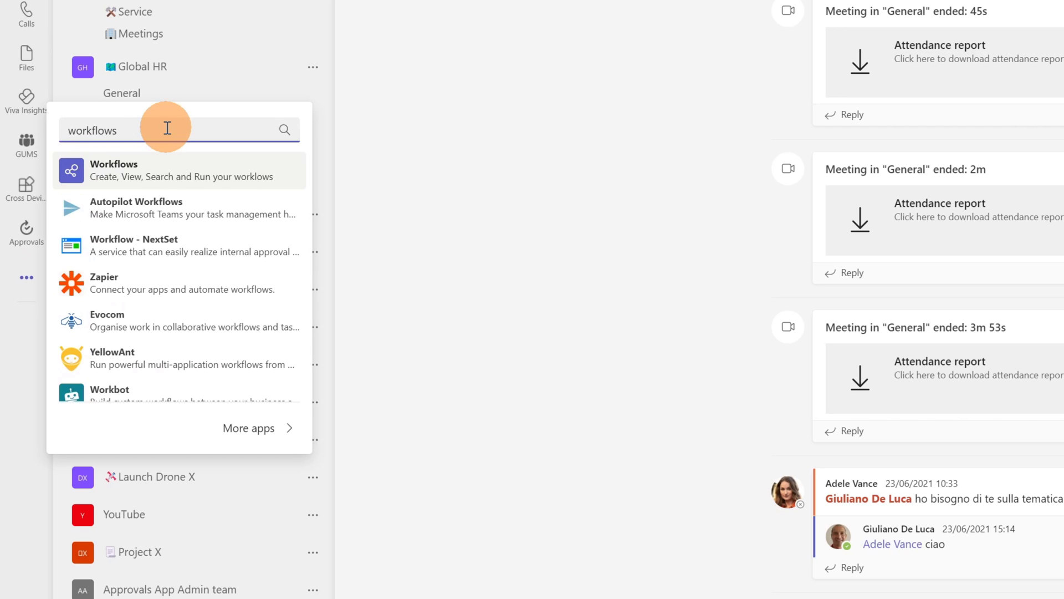
pyautogui.click(117, 173)
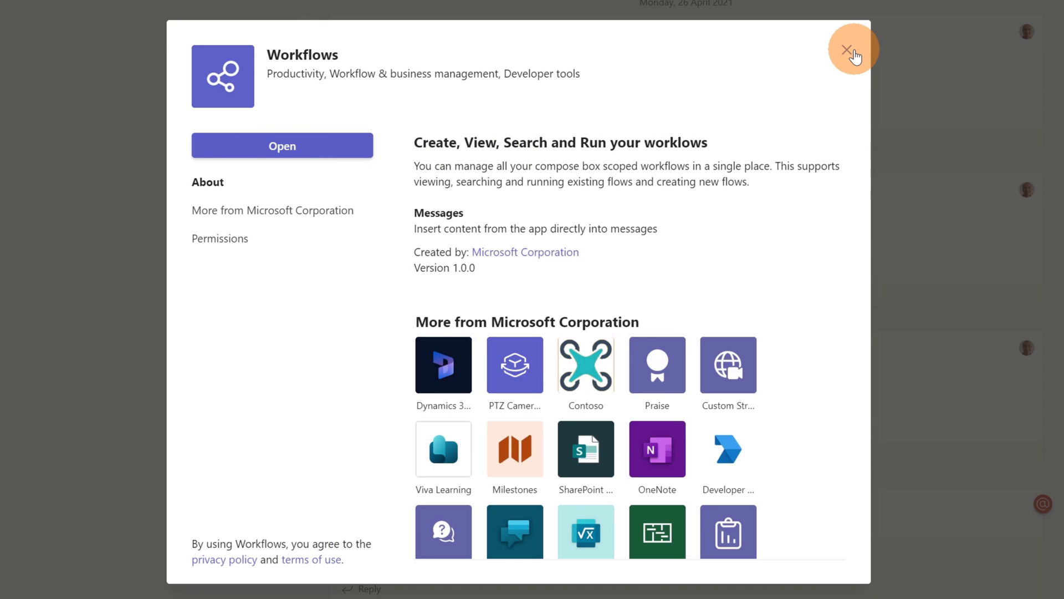
pyautogui.click(854, 55)
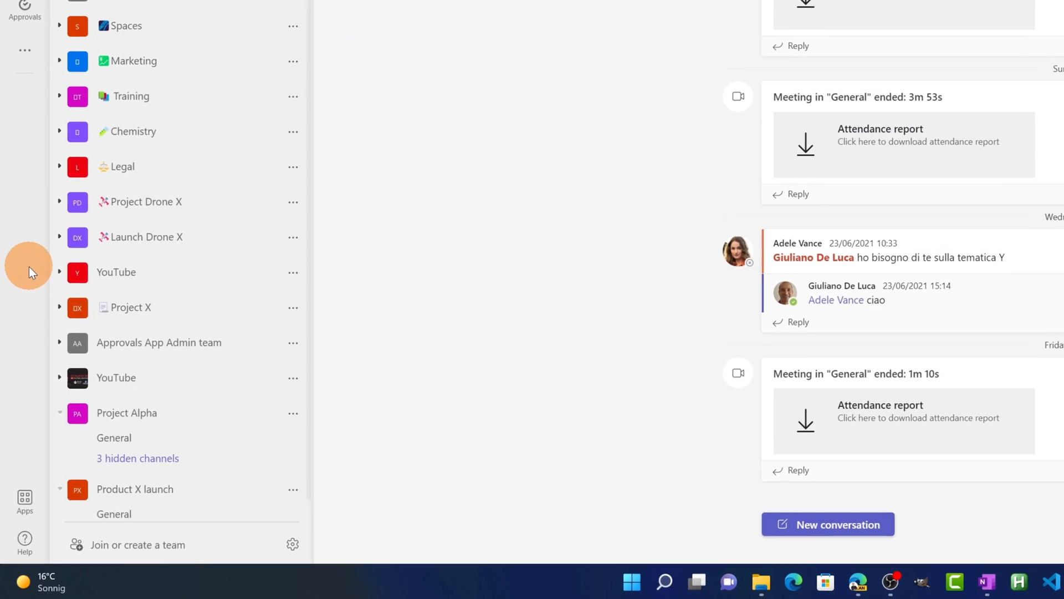
# - Open the Workflows section of the app store and browse its Approval, Instant, Calendar and Data collection templates
pyautogui.click(25, 498)
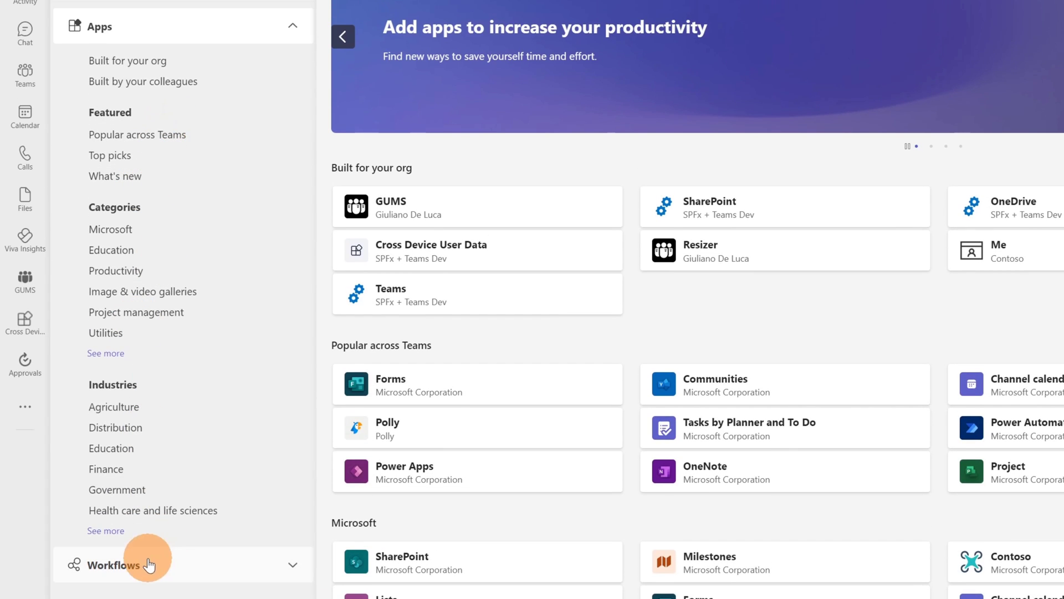
pyautogui.click(210, 566)
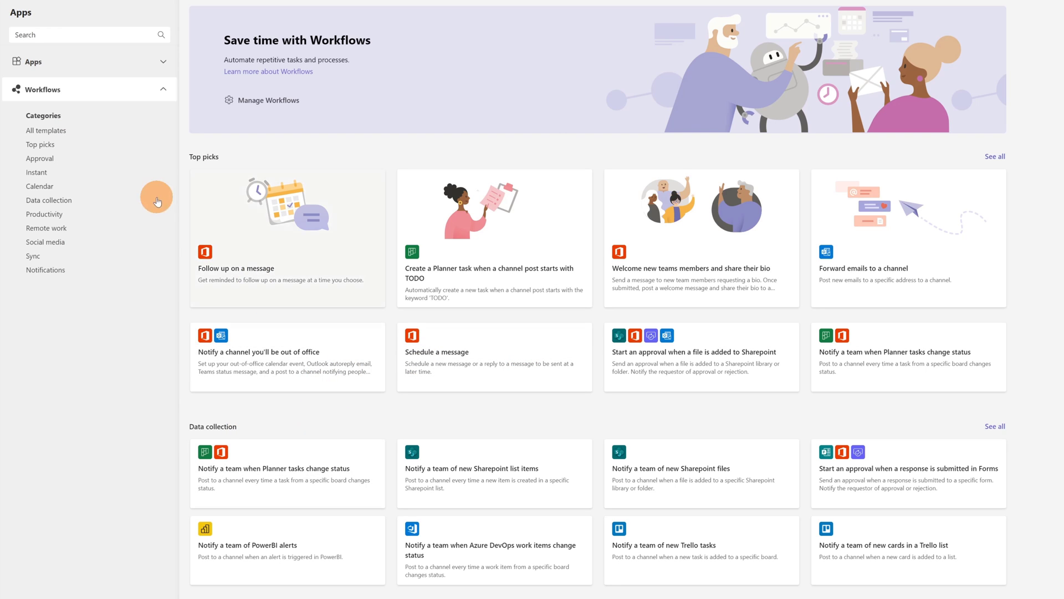
pyautogui.click(50, 159)
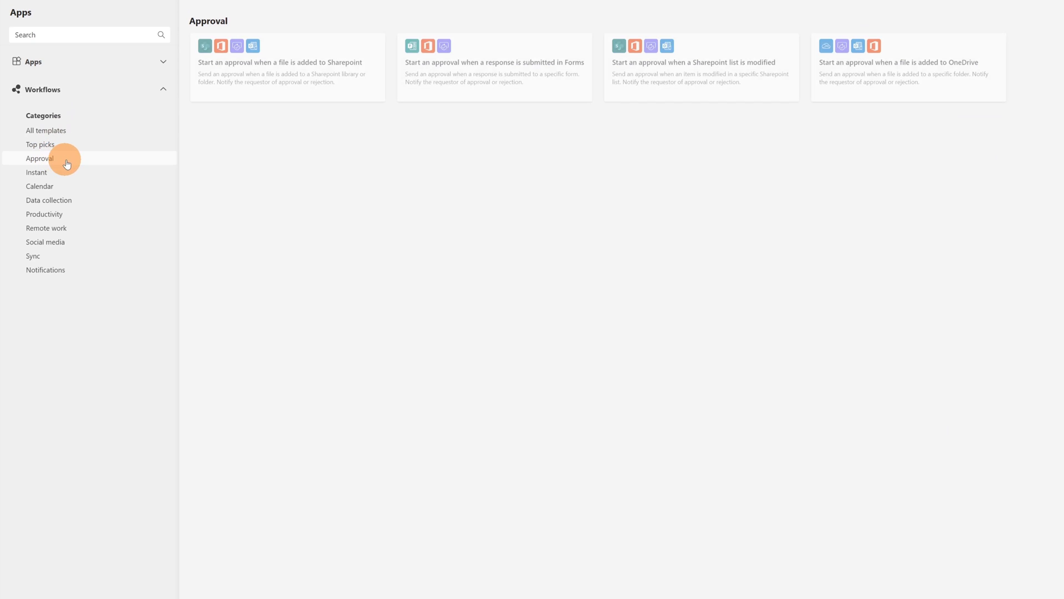
pyautogui.click(82, 173)
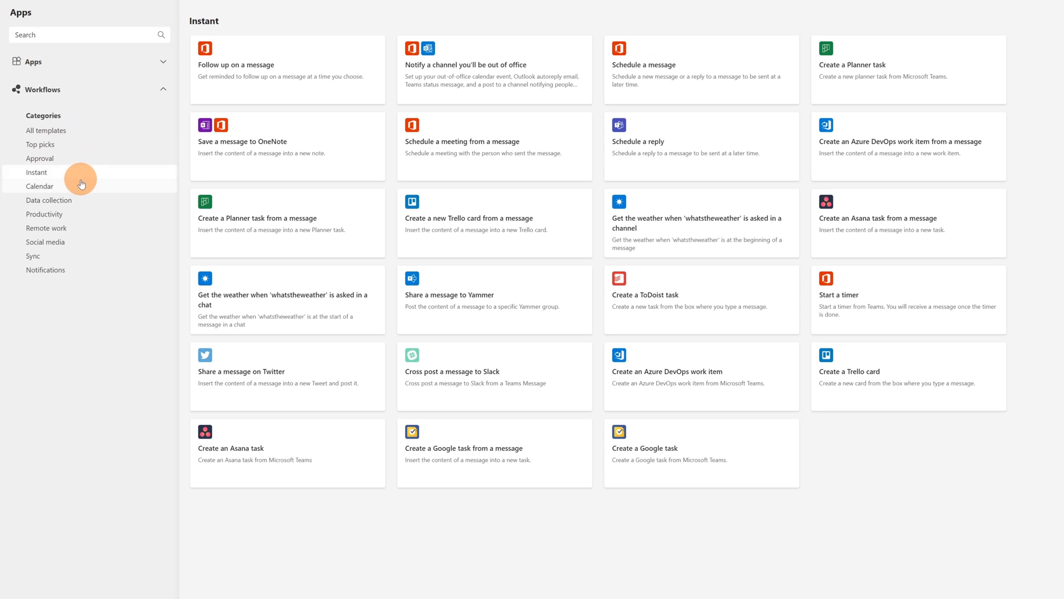
pyautogui.click(77, 185)
pyautogui.click(76, 203)
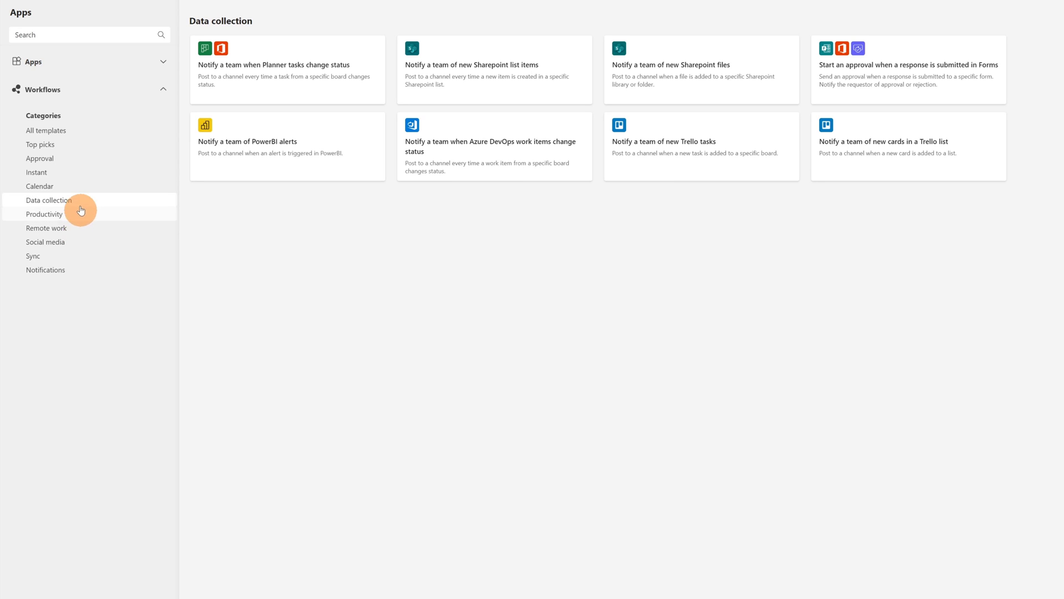
# - Show all workflow templates and review the full list down to its end
pyautogui.click(64, 133)
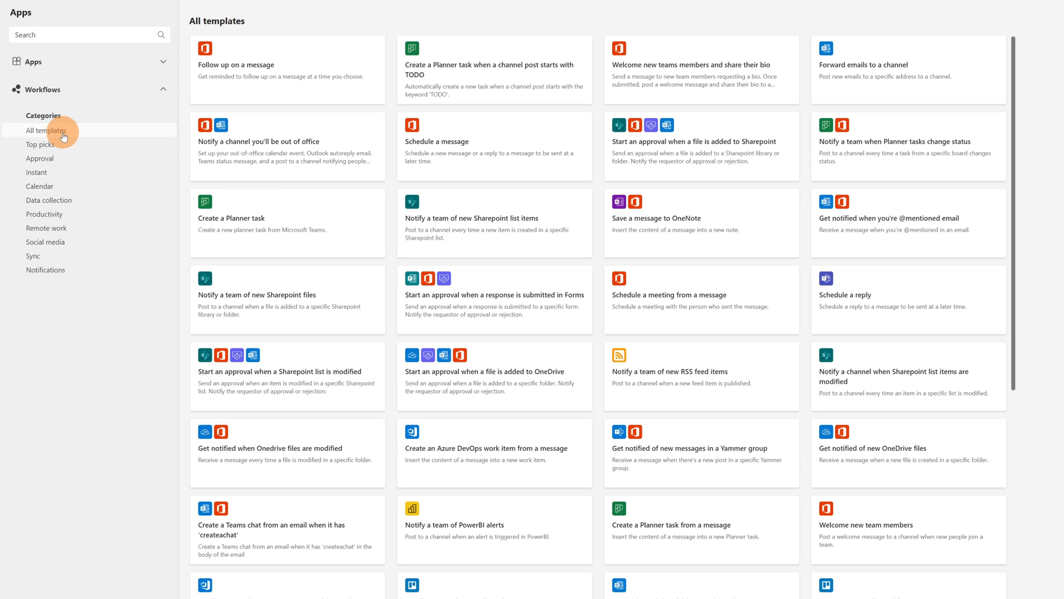
pyautogui.click(43, 132)
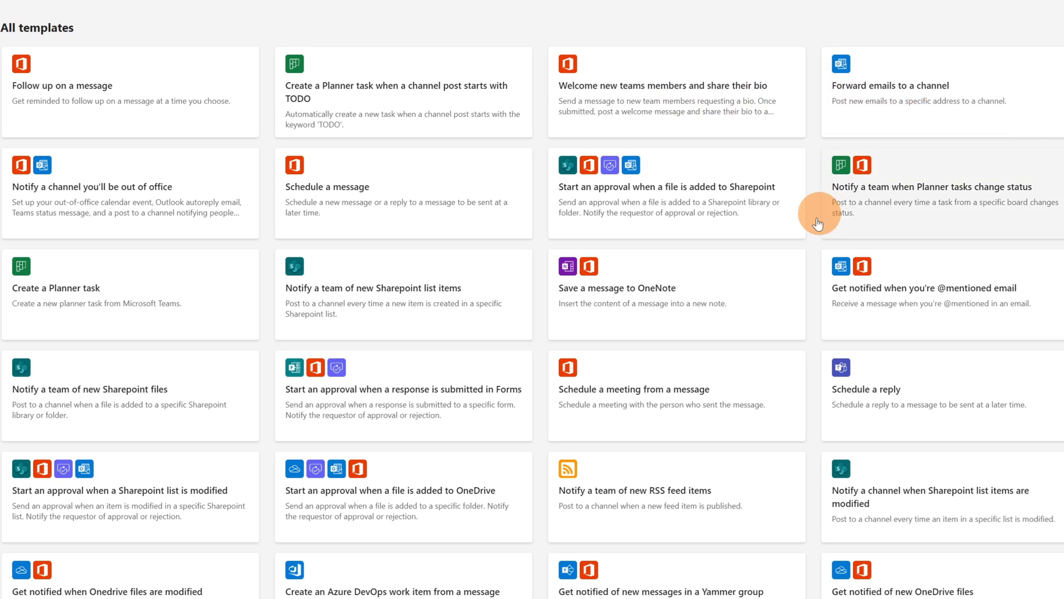
pyautogui.scroll(-2, 761, 261)
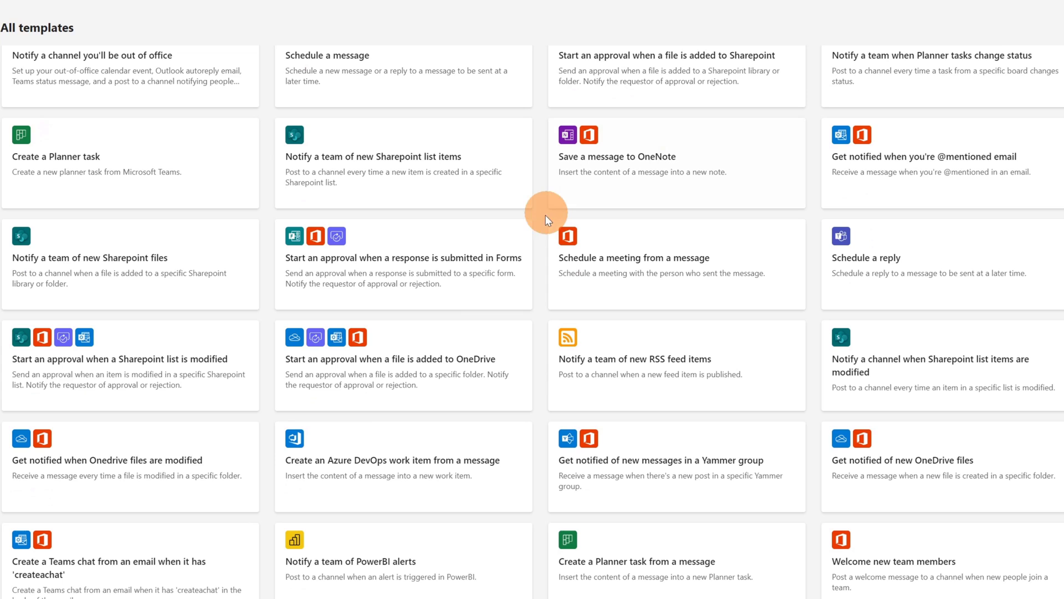
pyautogui.scroll(-1, 476, 280)
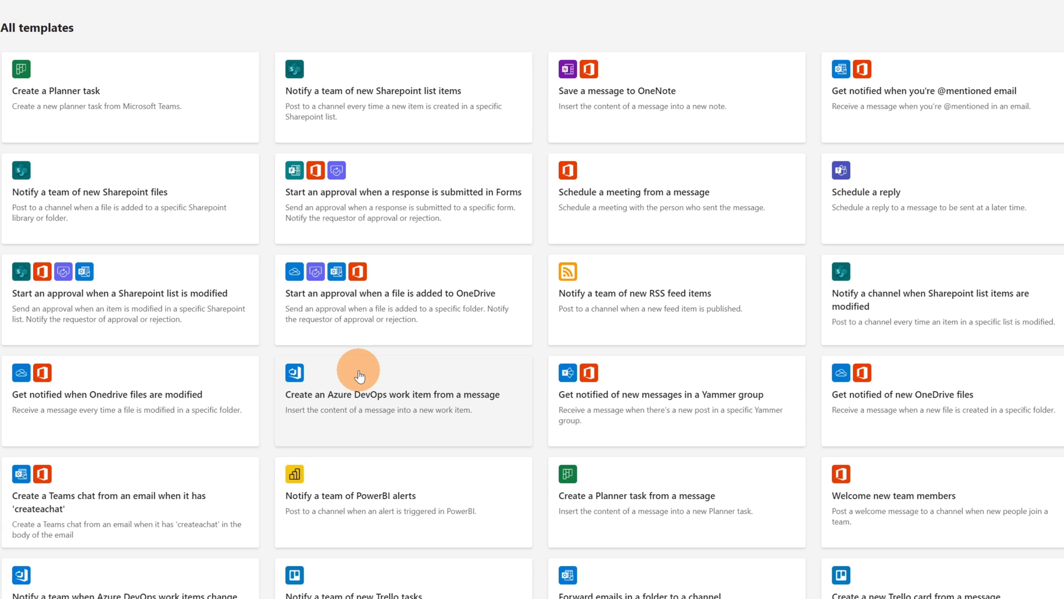
pyautogui.scroll(-2, 366, 377)
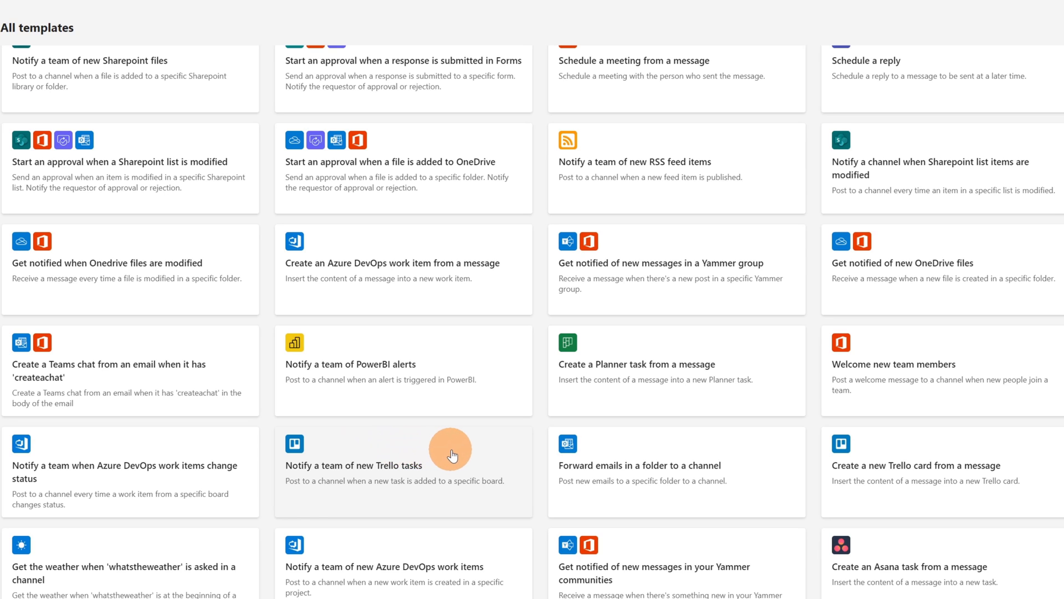
pyautogui.scroll(-2, 452, 455)
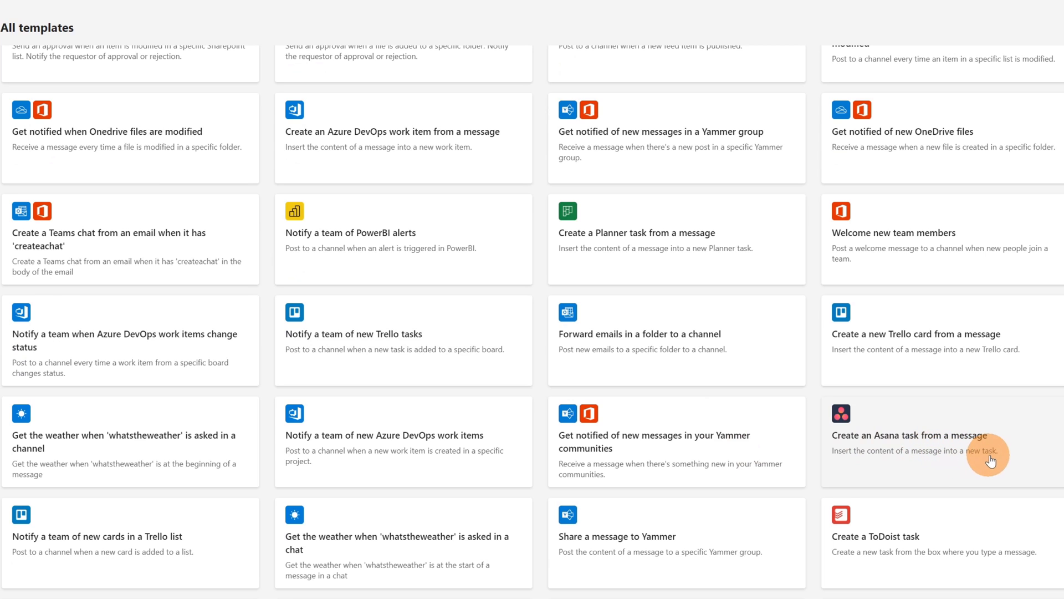
pyautogui.scroll(-1, 1003, 457)
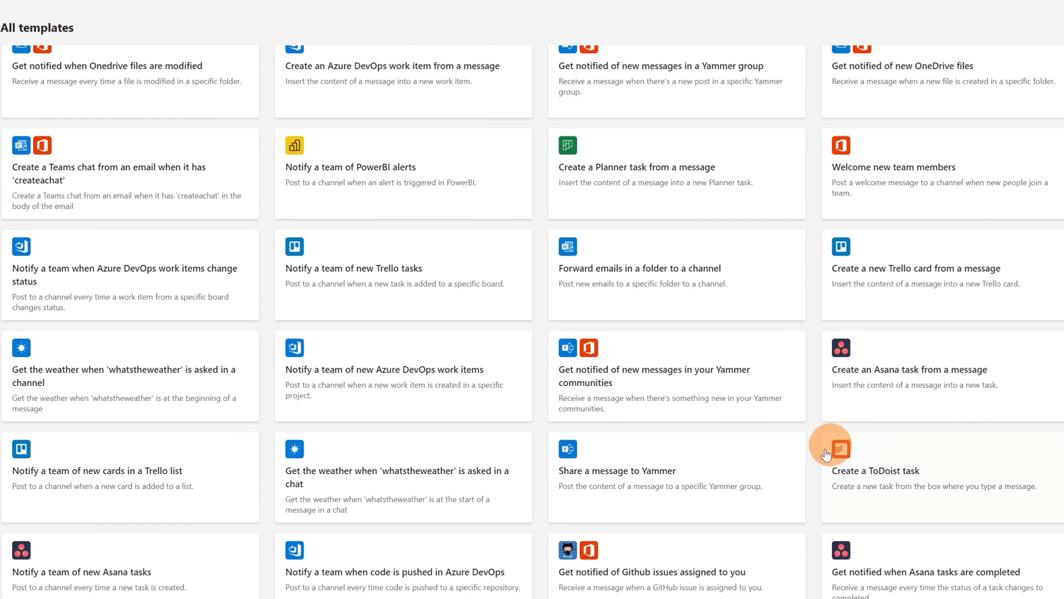
pyautogui.scroll(-1, 671, 548)
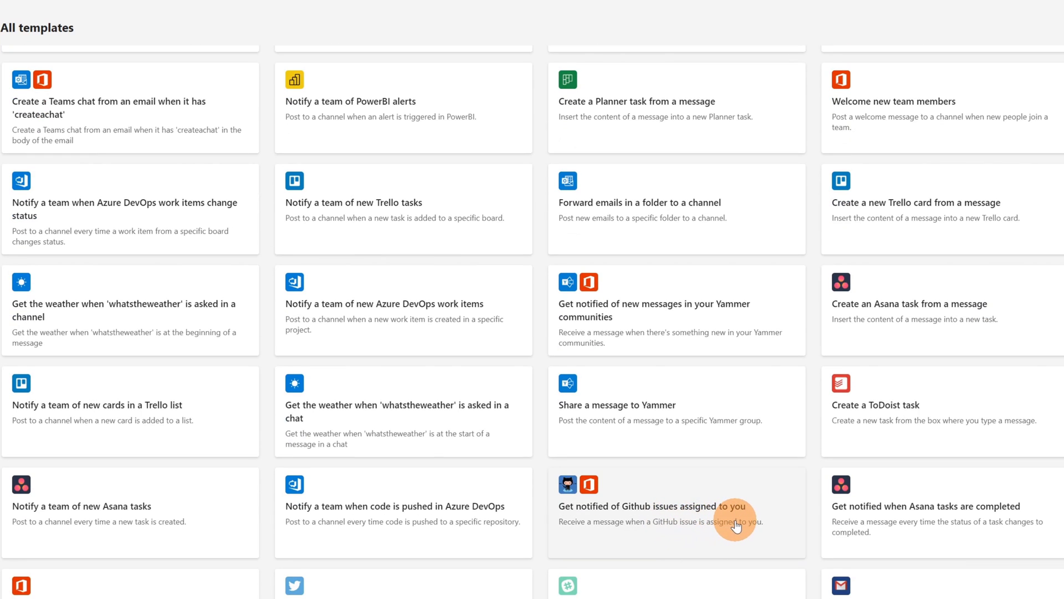
pyautogui.scroll(-7, 736, 525)
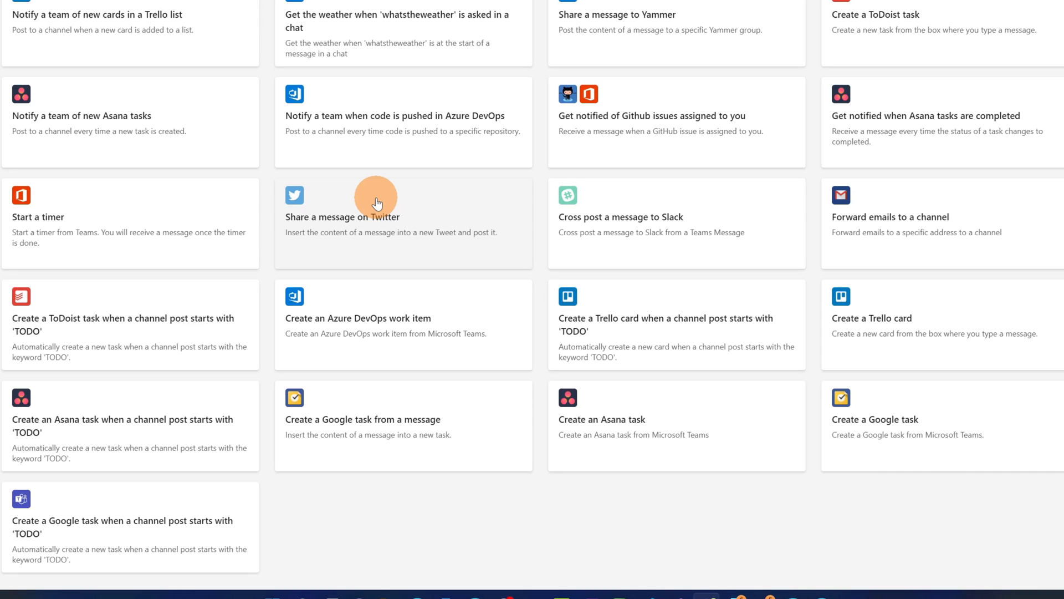
# - Start the "Welcome new teams members and share their bio" workflow, sign in to its connections and proceed to its details
pyautogui.scroll(10, 363, 209)
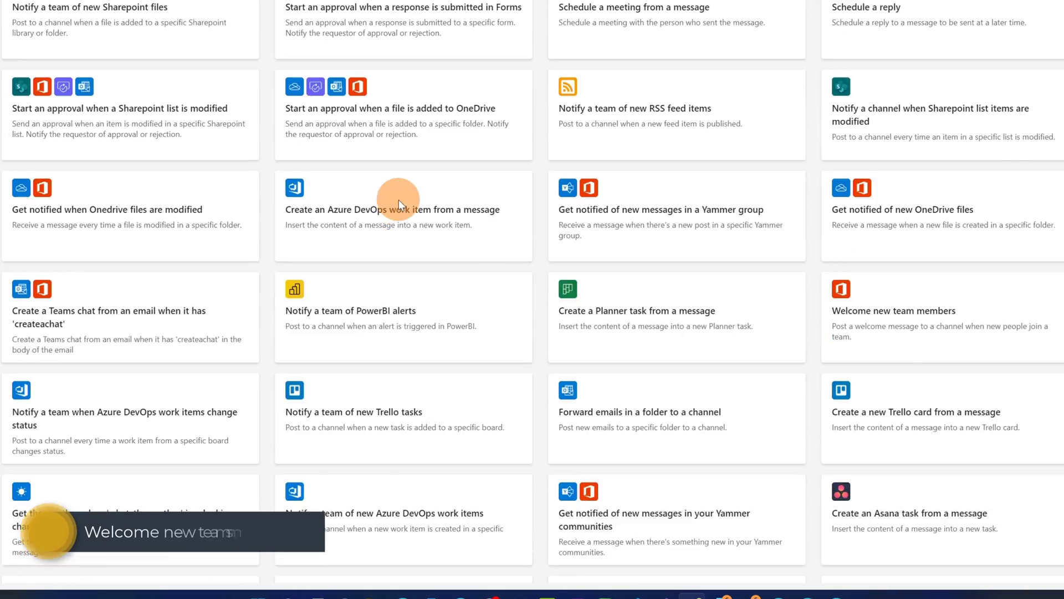
pyautogui.scroll(5, 514, 47)
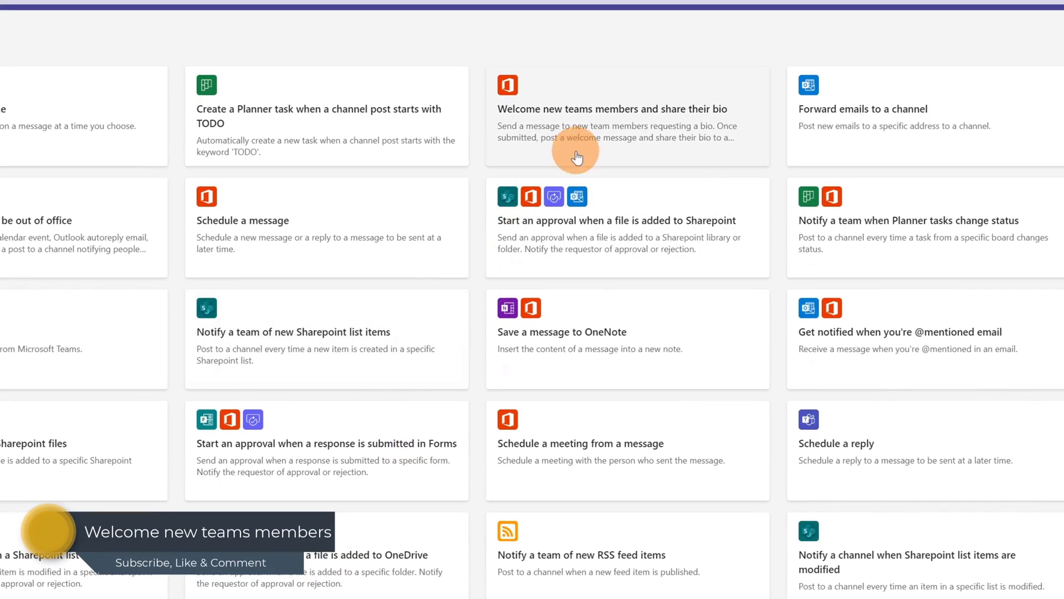
pyautogui.click(706, 103)
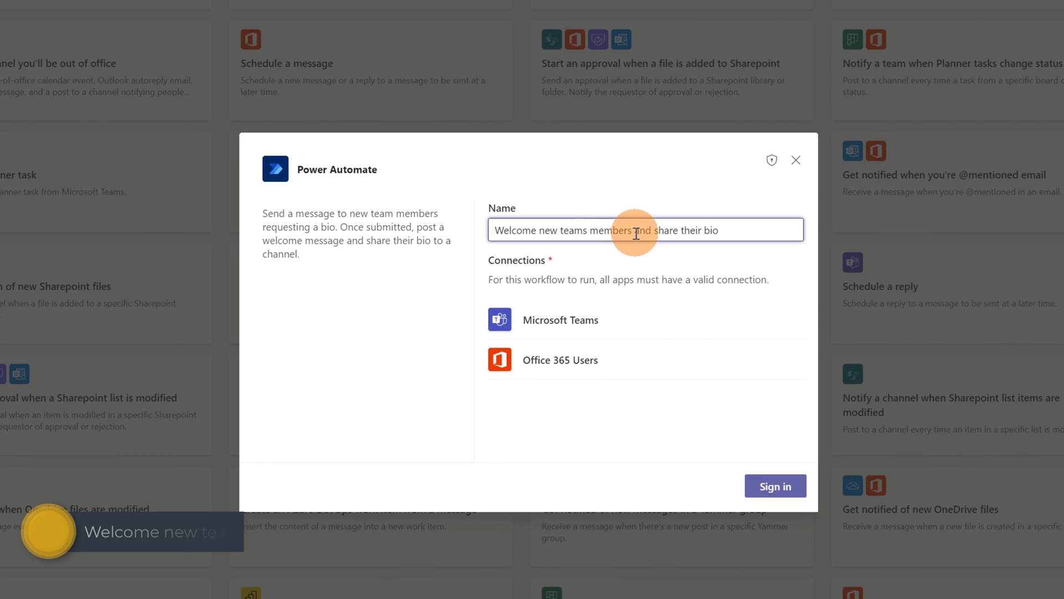
pyautogui.click(768, 486)
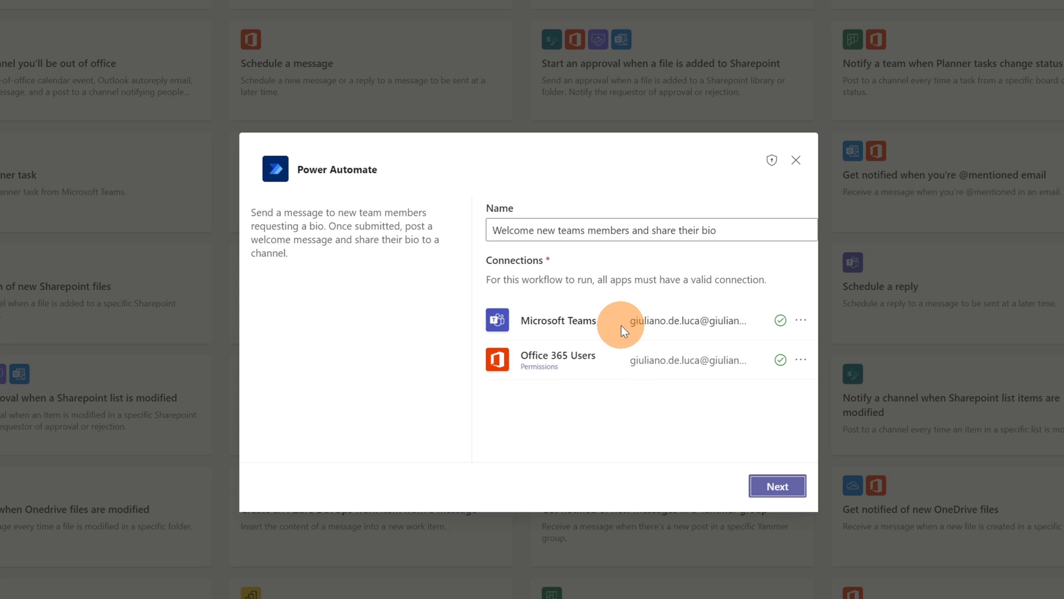
pyautogui.click(776, 491)
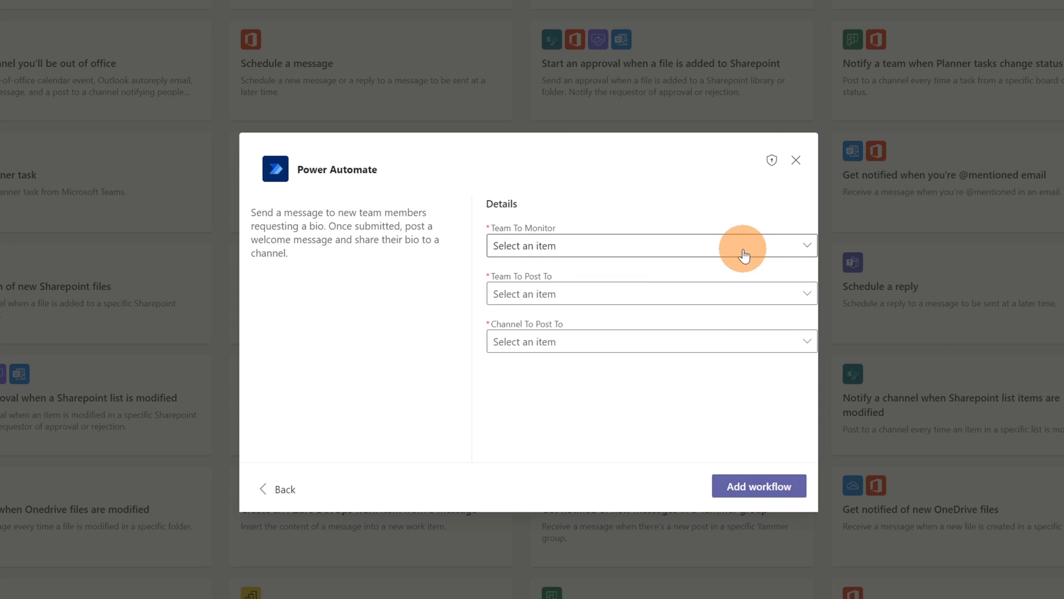
# - Find the IT team by searching "it" and choose it as the team to monitor
pyautogui.click(743, 256)
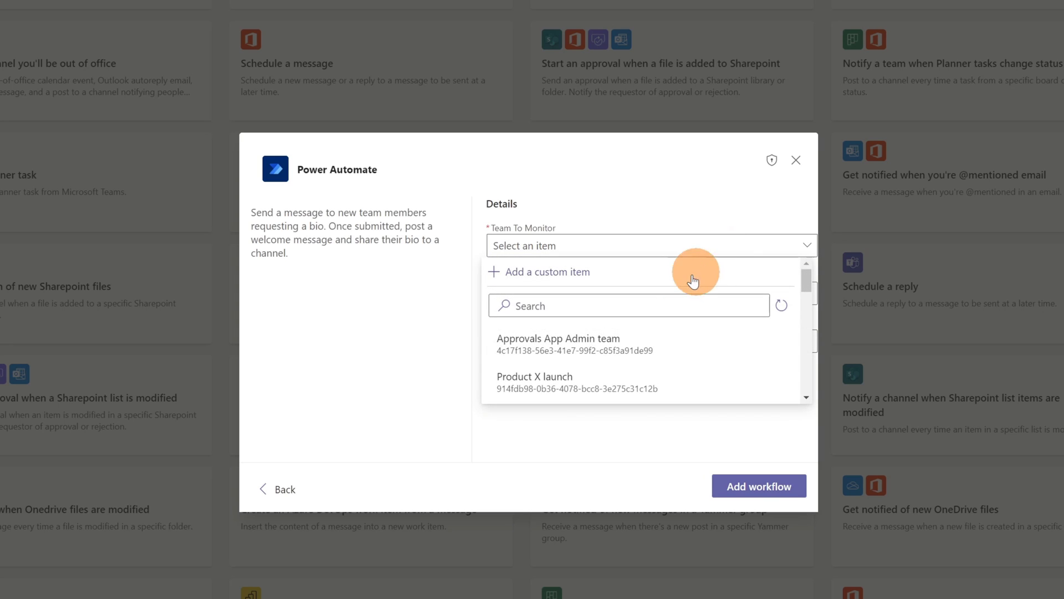
pyautogui.scroll(-5, 590, 347)
pyautogui.scroll(5, 590, 344)
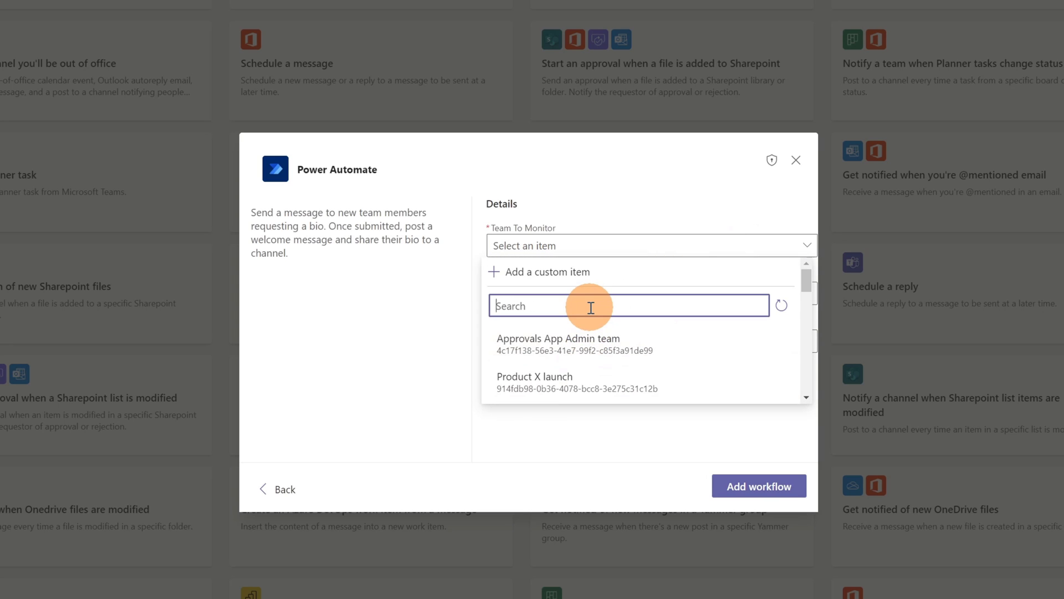
pyautogui.write('d')
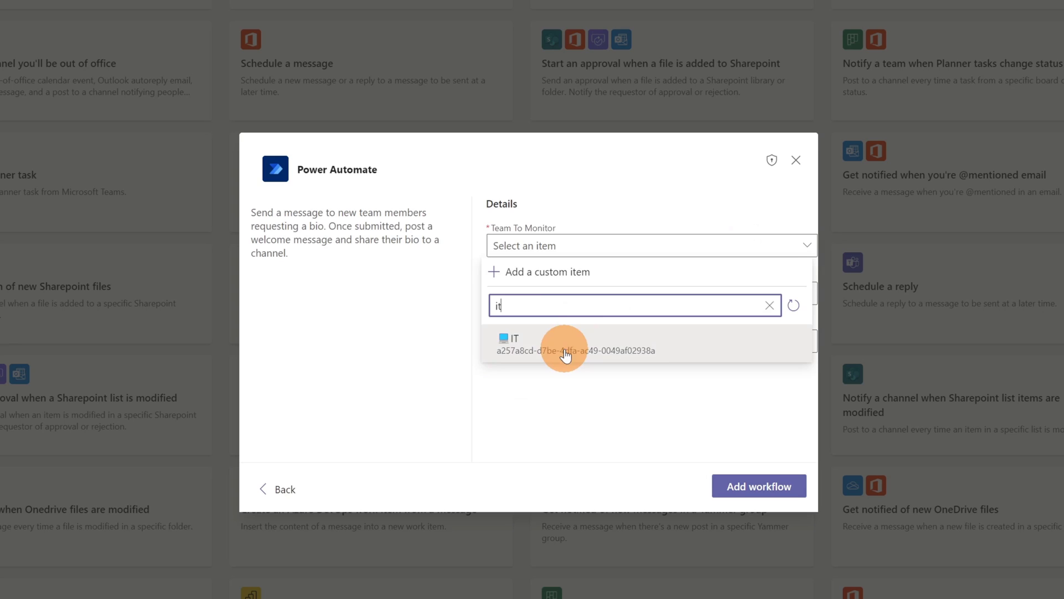
pyautogui.click(565, 352)
# - Set the workflow to post to the IT team's General channel, searching "it" to find the team
pyautogui.click(572, 293)
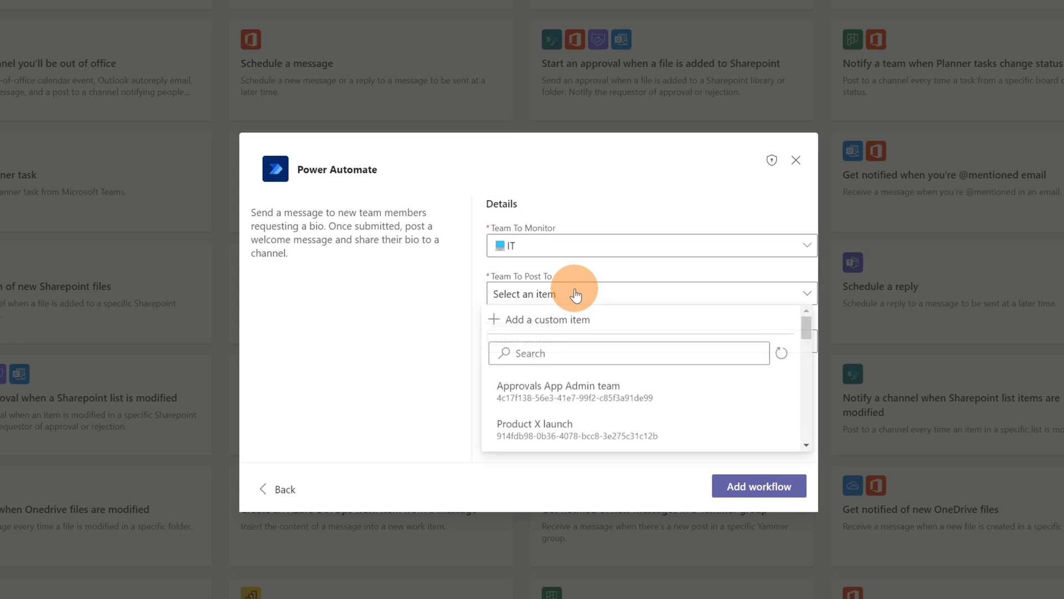
pyautogui.click(572, 349)
pyautogui.write('it')
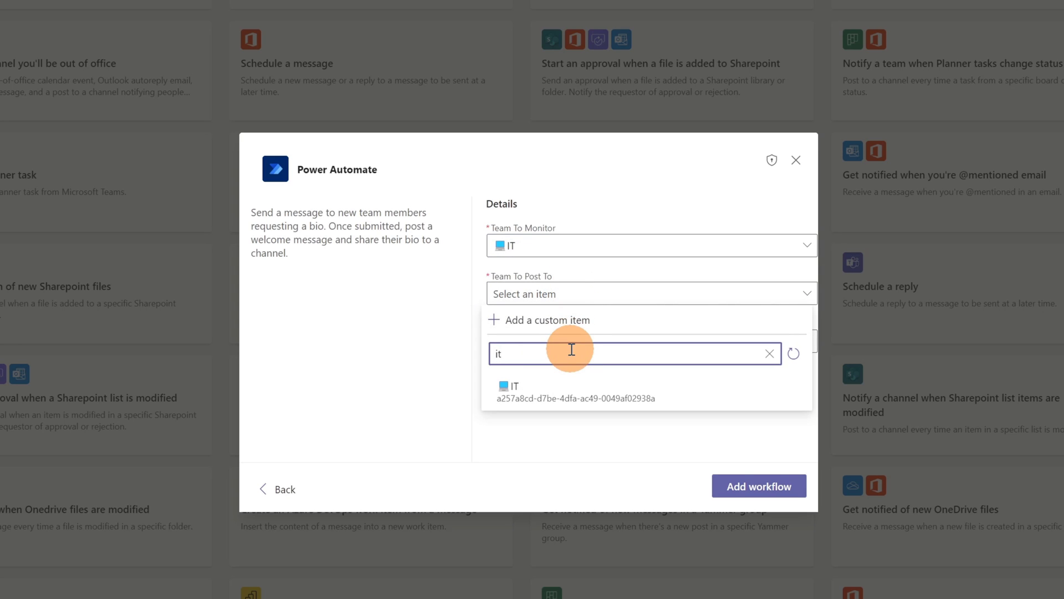
pyautogui.click(568, 389)
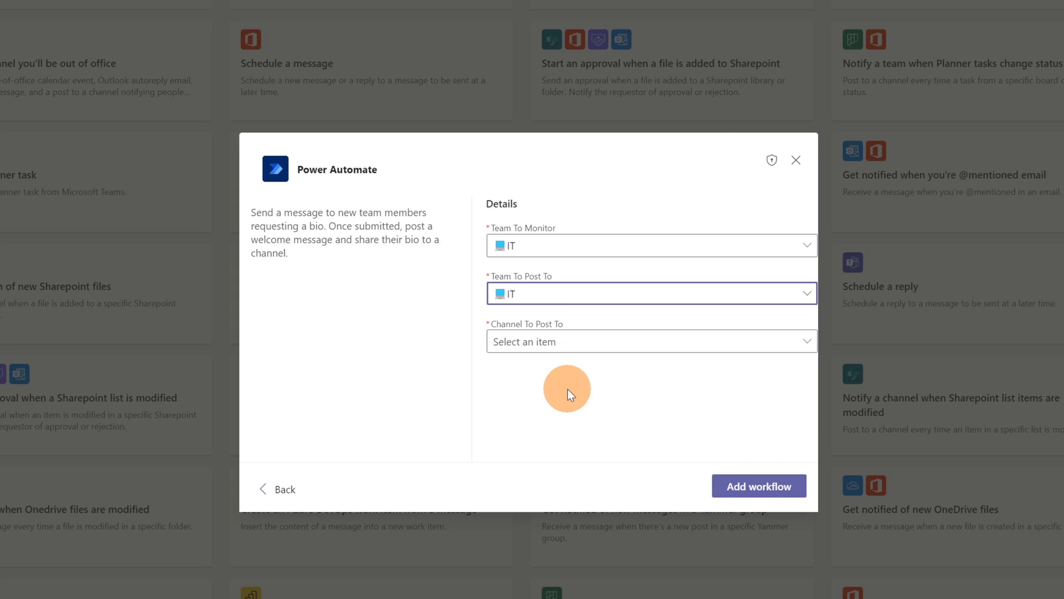
pyautogui.click(593, 353)
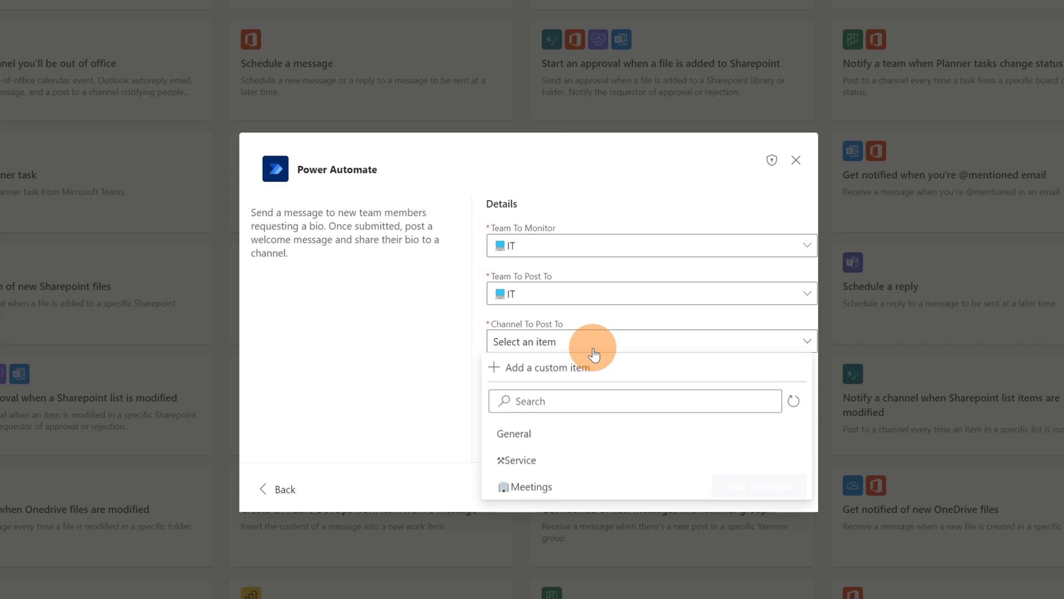
pyautogui.click(544, 439)
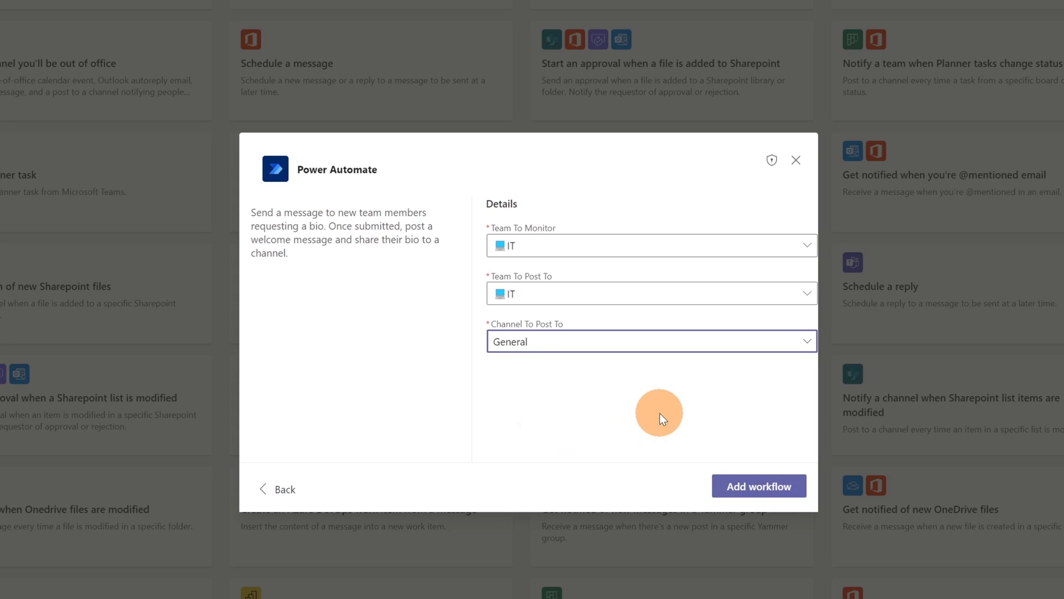
# - Add the configured new-member welcome workflow and finish its setup
pyautogui.click(743, 488)
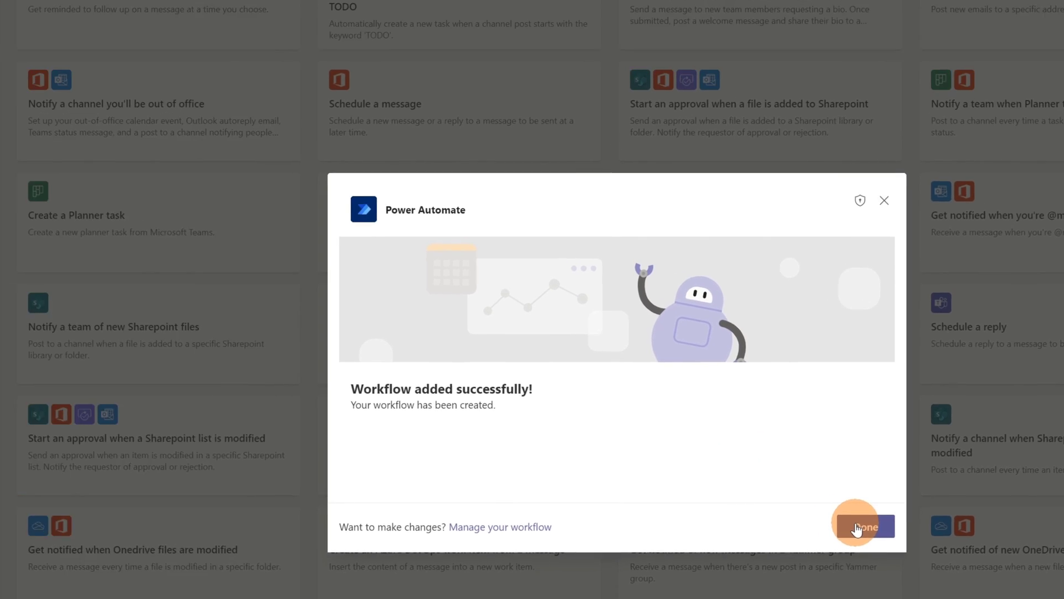
pyautogui.click(768, 487)
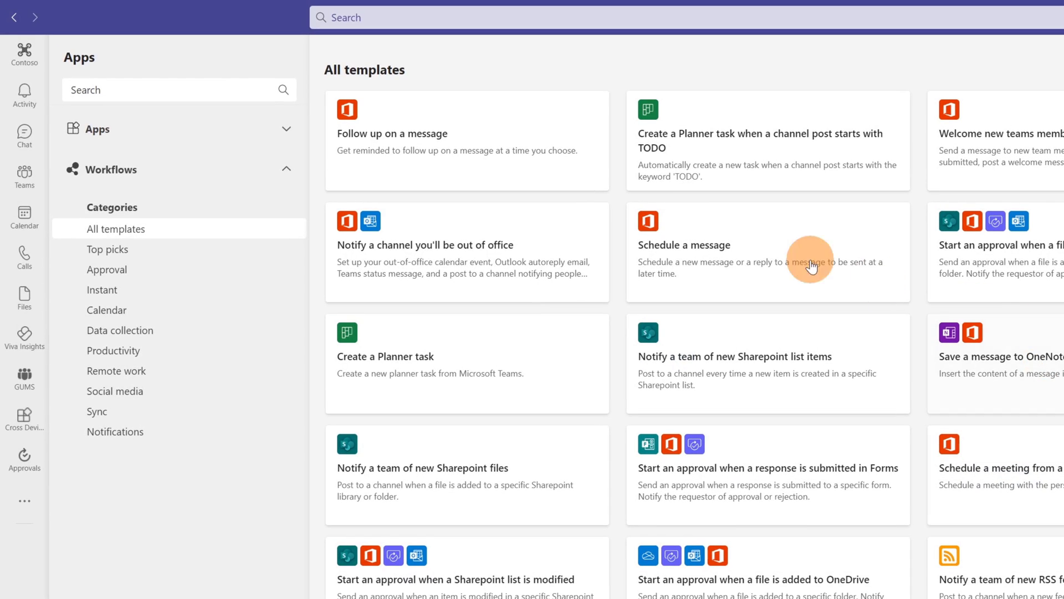
# - Add a new person to the IT team with the Member role, finding them by first name
pyautogui.click(14, 195)
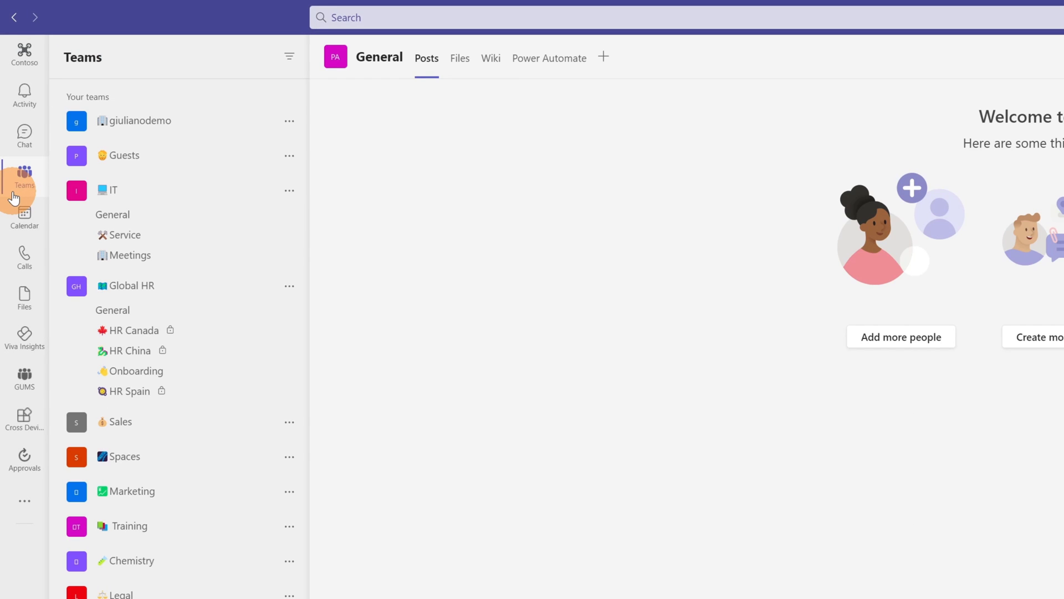
pyautogui.click(288, 196)
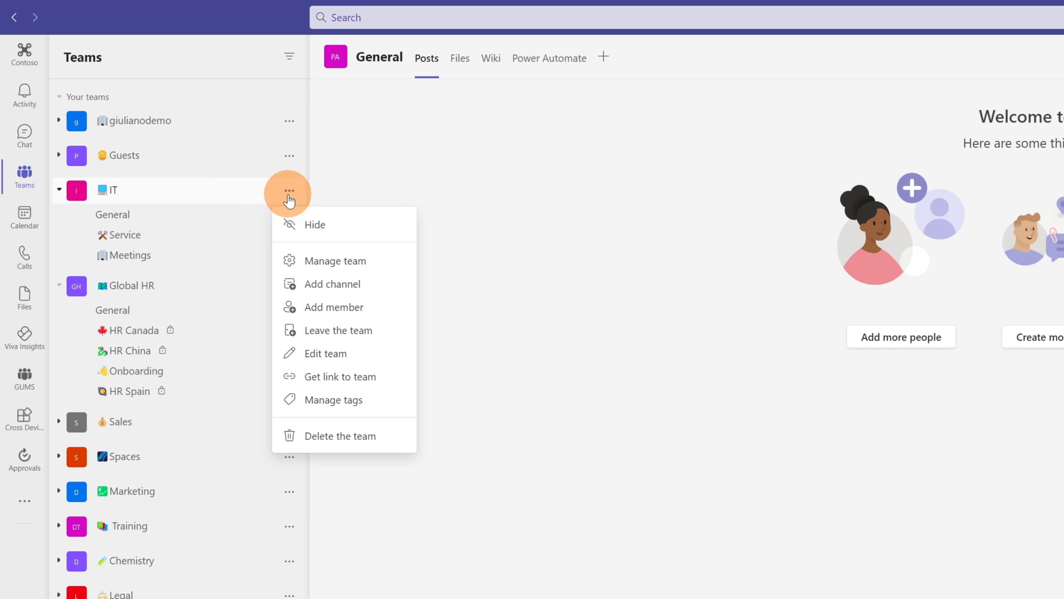
pyautogui.click(322, 307)
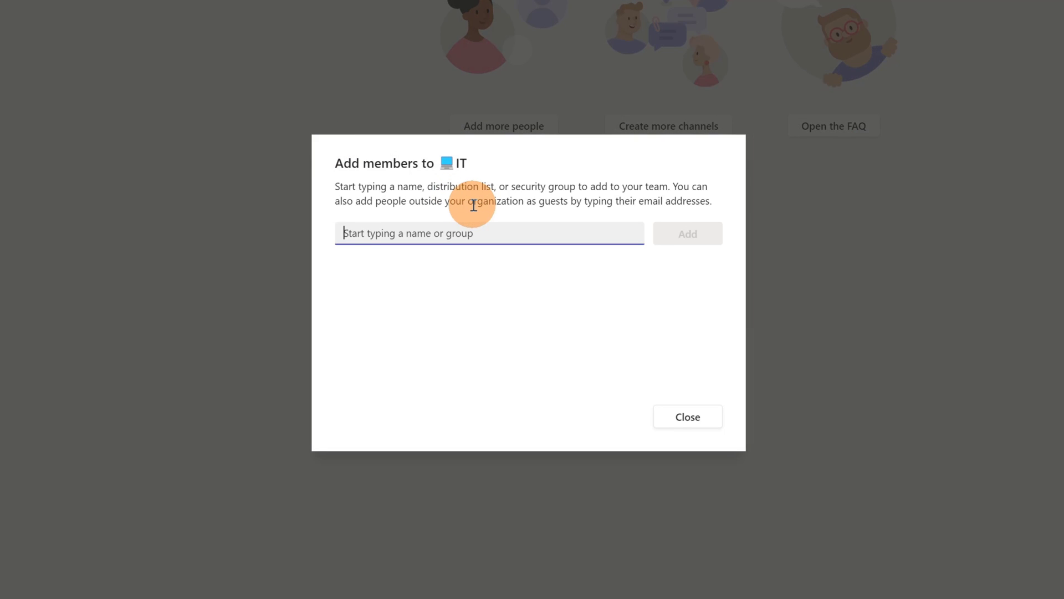
pyautogui.write('dieg')
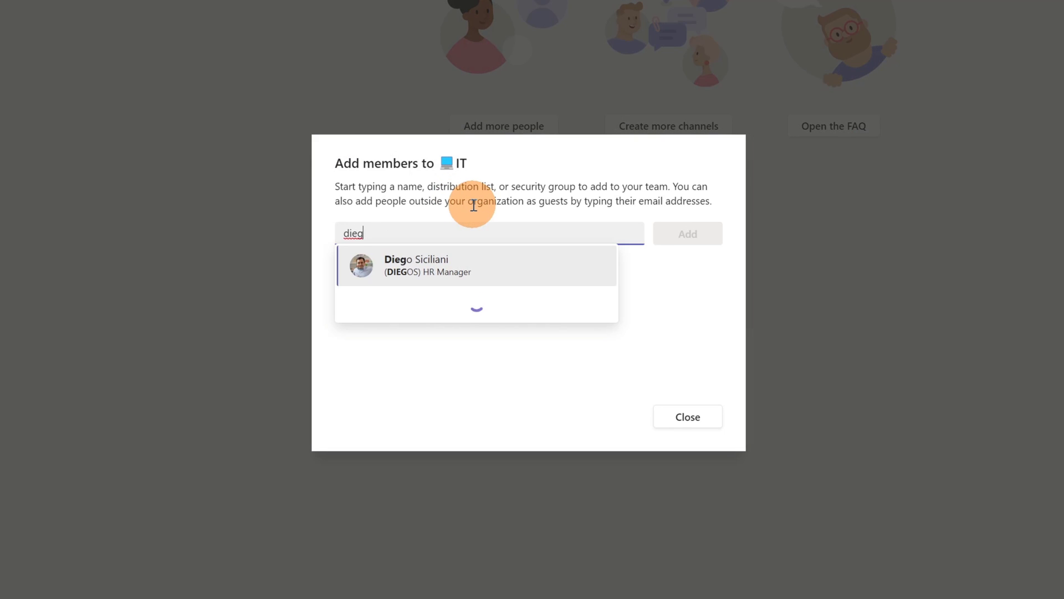
pyautogui.click(495, 266)
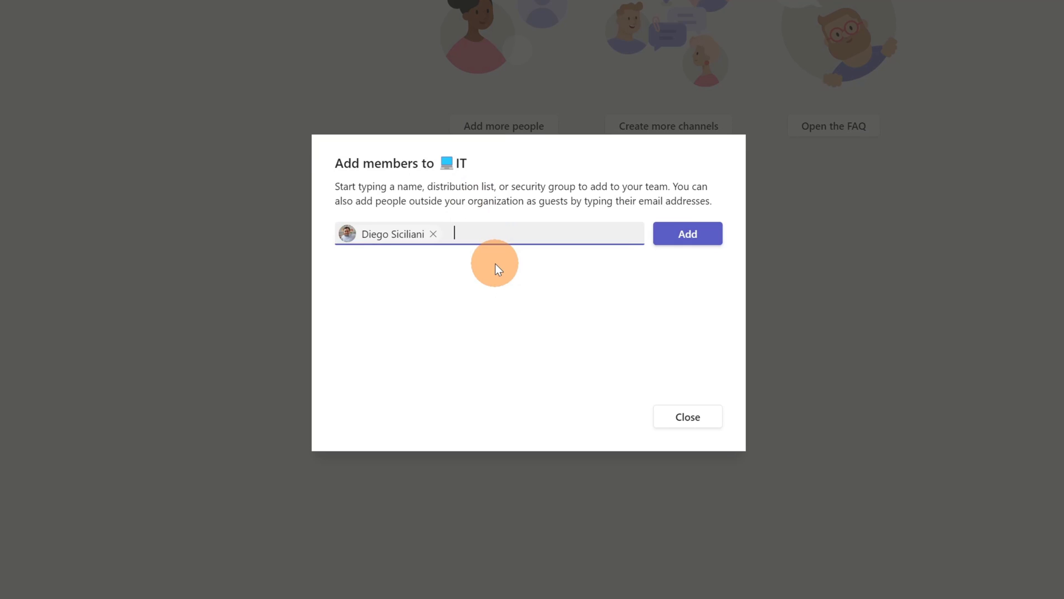
pyautogui.click(702, 243)
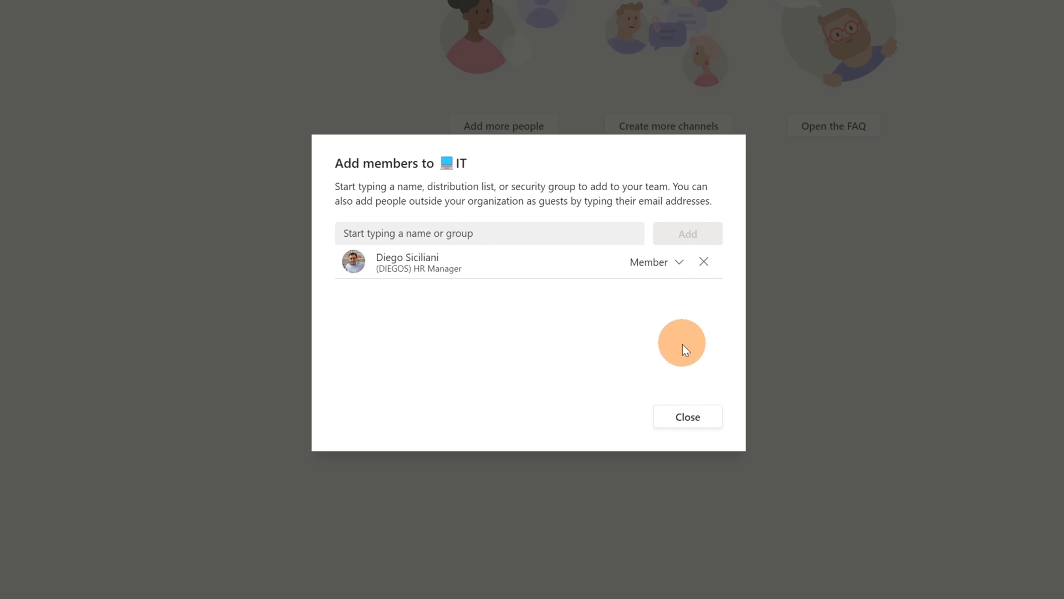
pyautogui.click(670, 401)
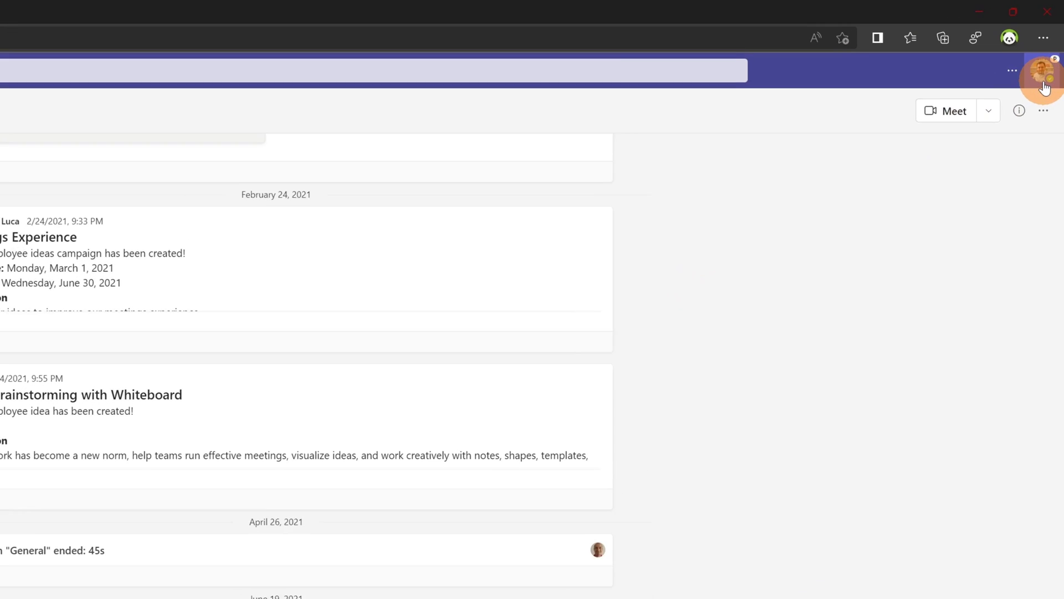
# - In the new member's Teams browser session, check the signed-in account and view the activity feed
pyautogui.click(1044, 88)
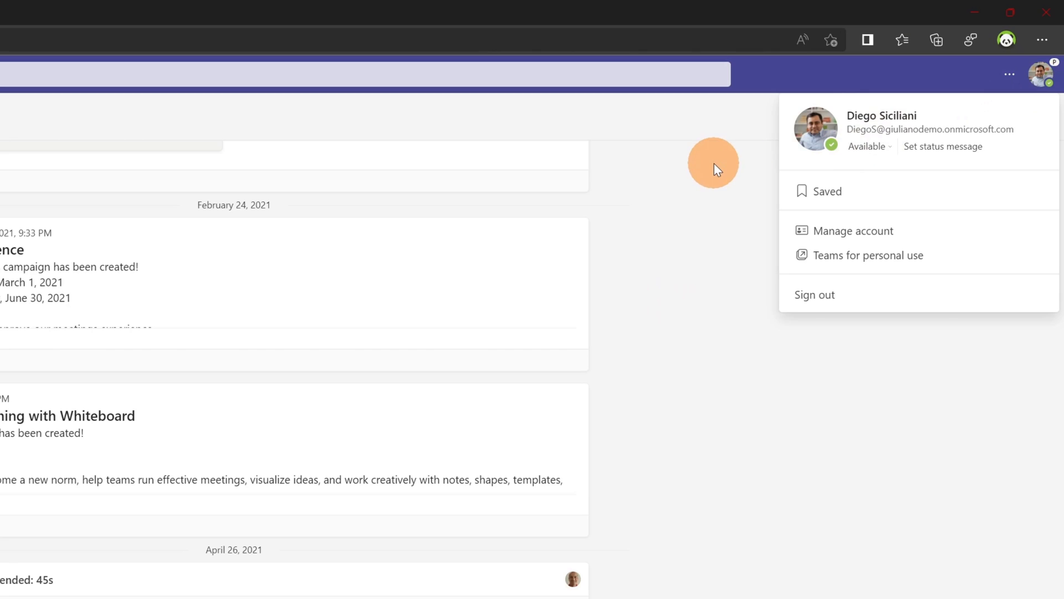
pyautogui.click(714, 163)
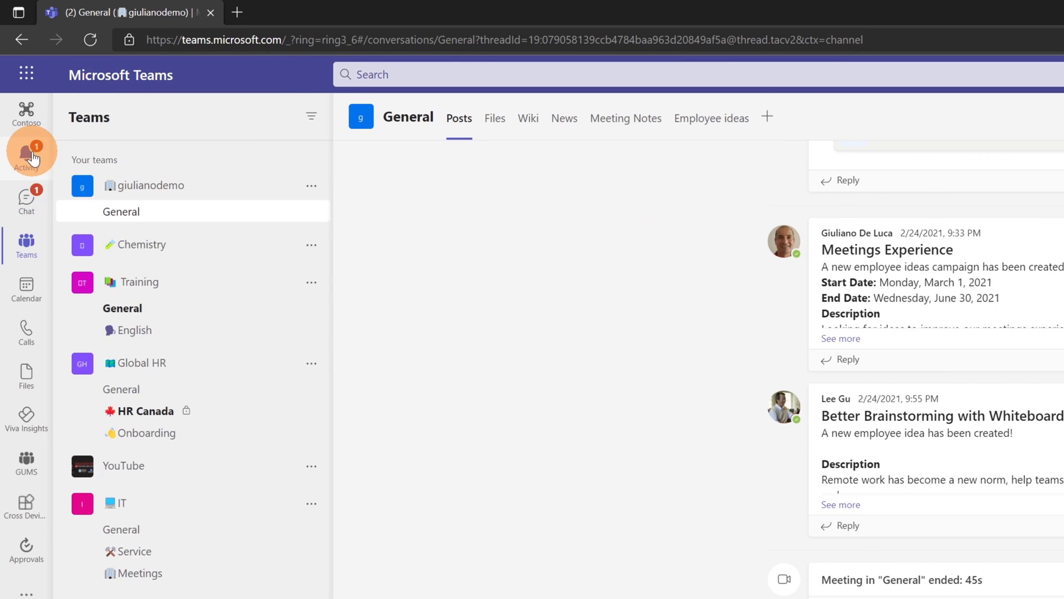
pyautogui.click(32, 156)
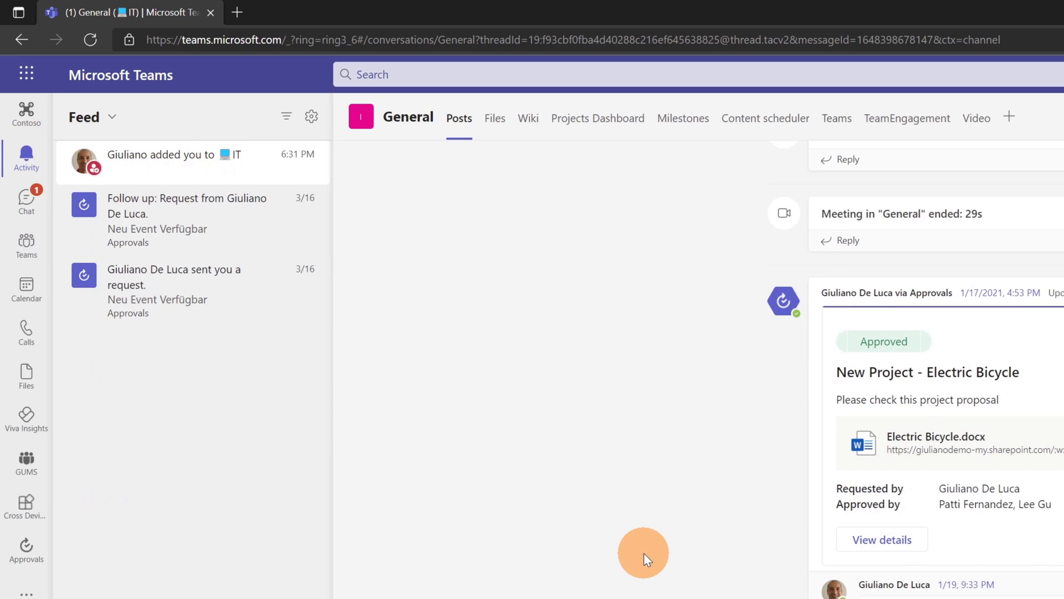
# - In the Power Automate chat, submit "My hobby is going to the cinema and playing with my children" on the welcome card
pyautogui.click(22, 217)
pyautogui.click(148, 191)
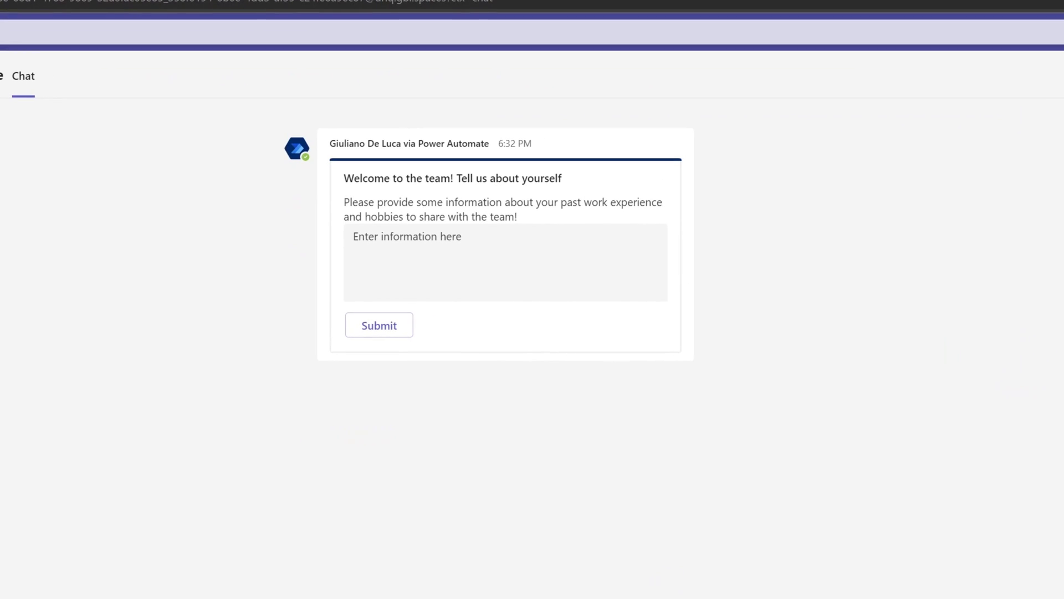
pyautogui.click(208, 139)
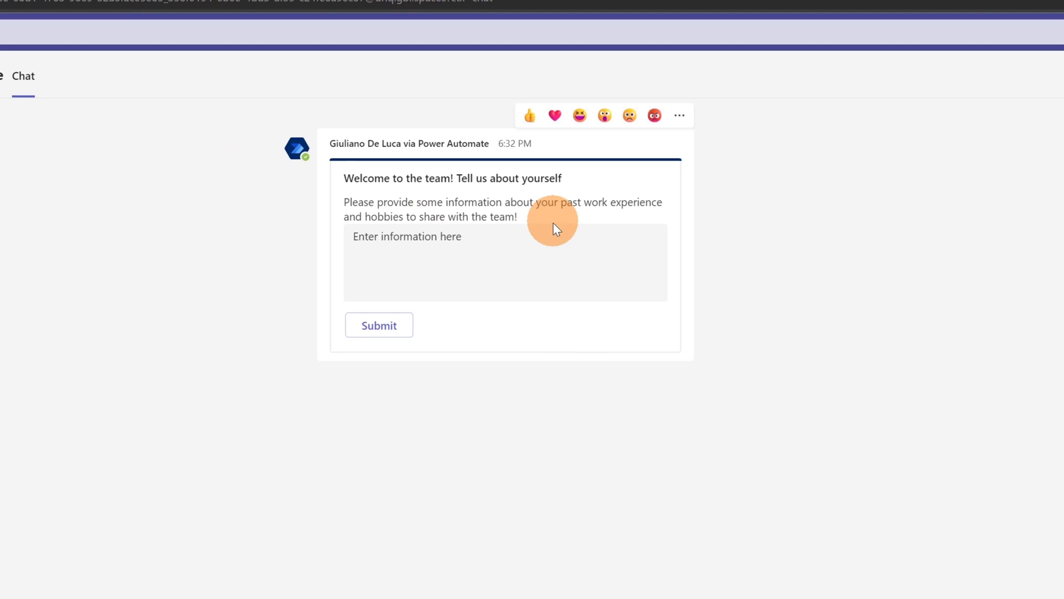
pyautogui.click(560, 263)
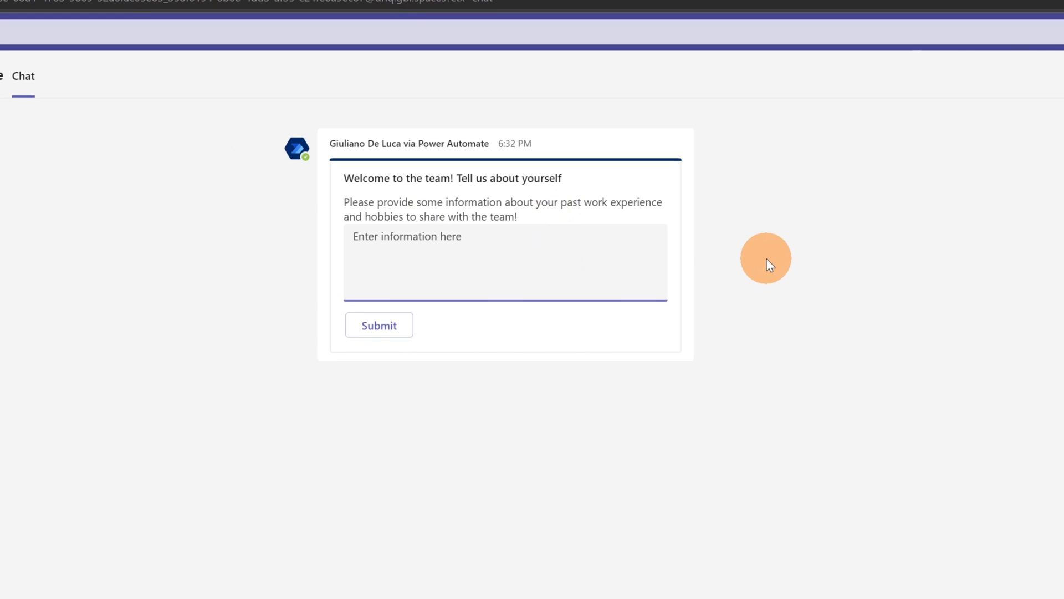
pyautogui.press('super+v')
pyautogui.press('Return')
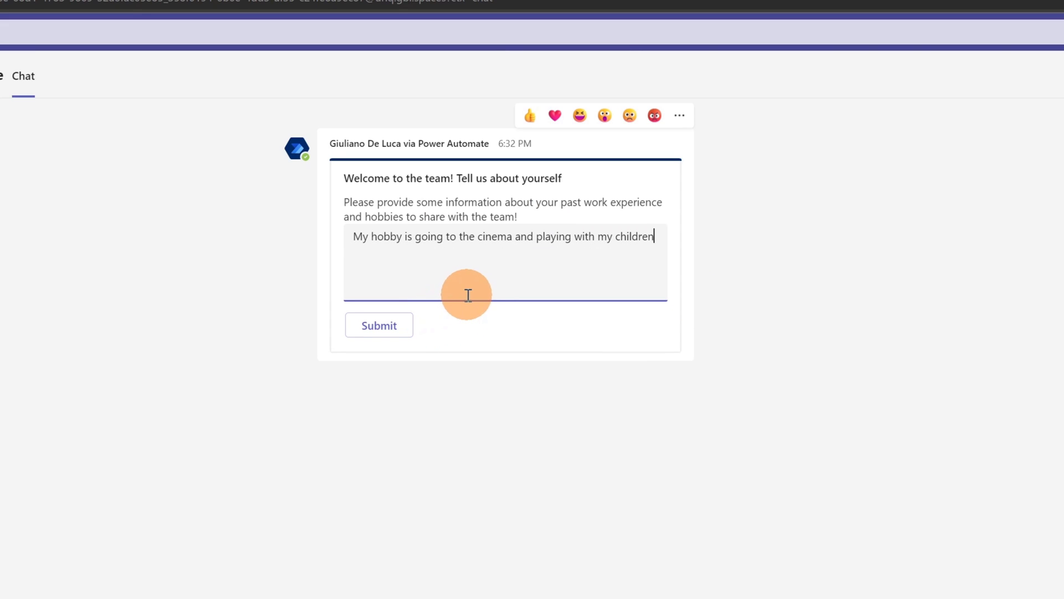
pyautogui.click(394, 331)
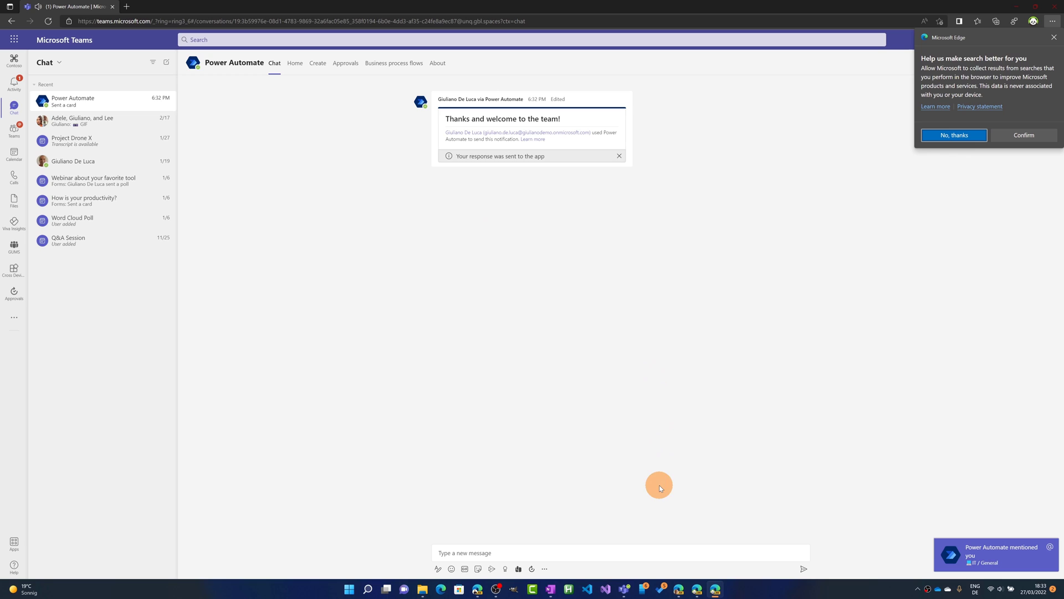
# - Switch back to the Teams desktop app, check the signed-in account and examine the IT team's General channel
pyautogui.moveTo(630, 593)
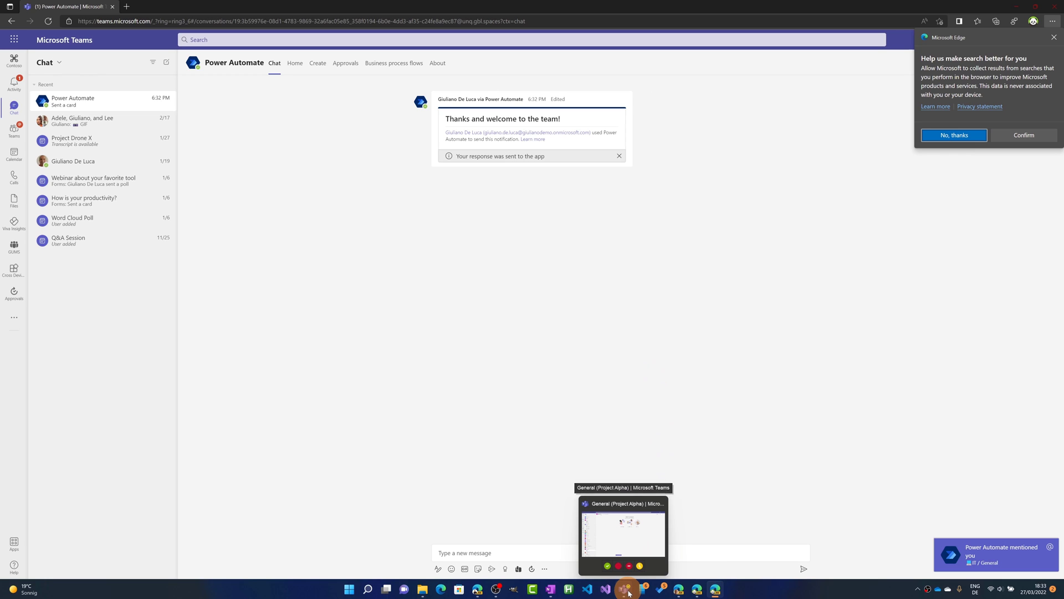
pyautogui.click(624, 540)
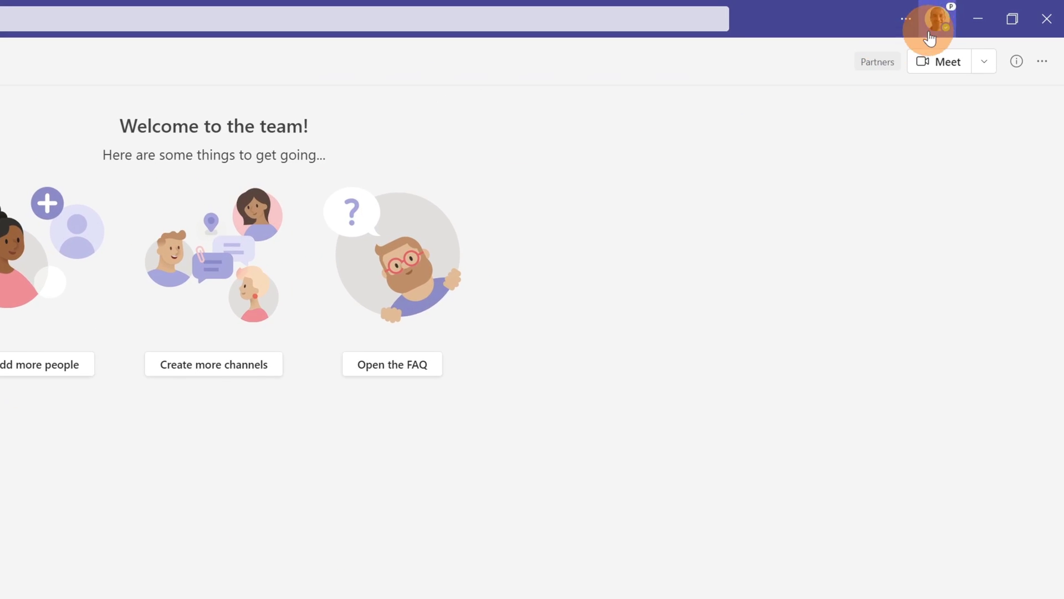
pyautogui.click(930, 39)
pyautogui.click(723, 283)
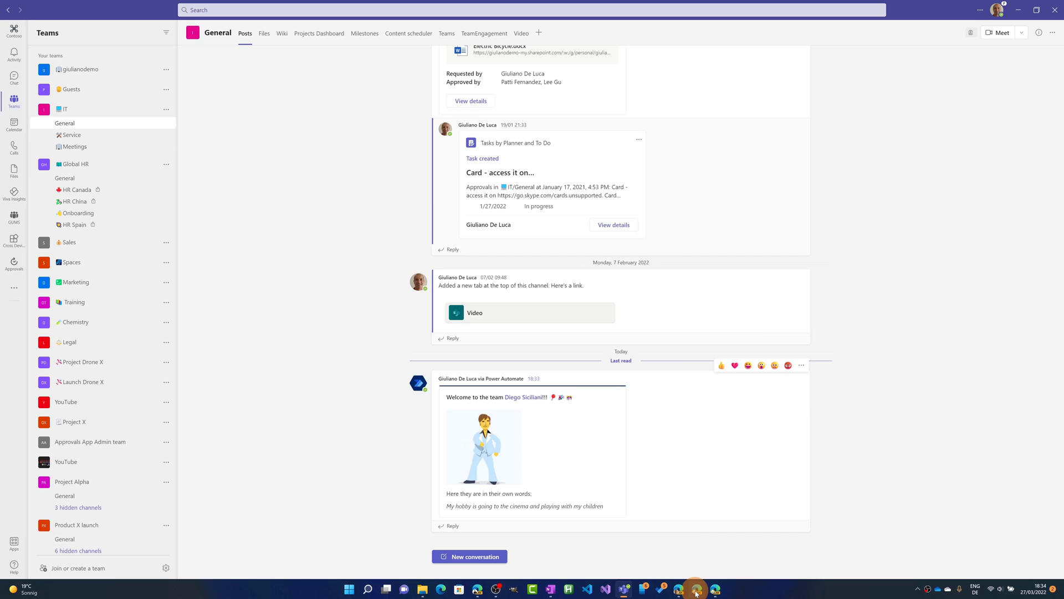
# - Switch to Power Automate, open the "Welcome new teams members and share their bio" flow for editing and expand its new-member trigger
pyautogui.click(696, 593)
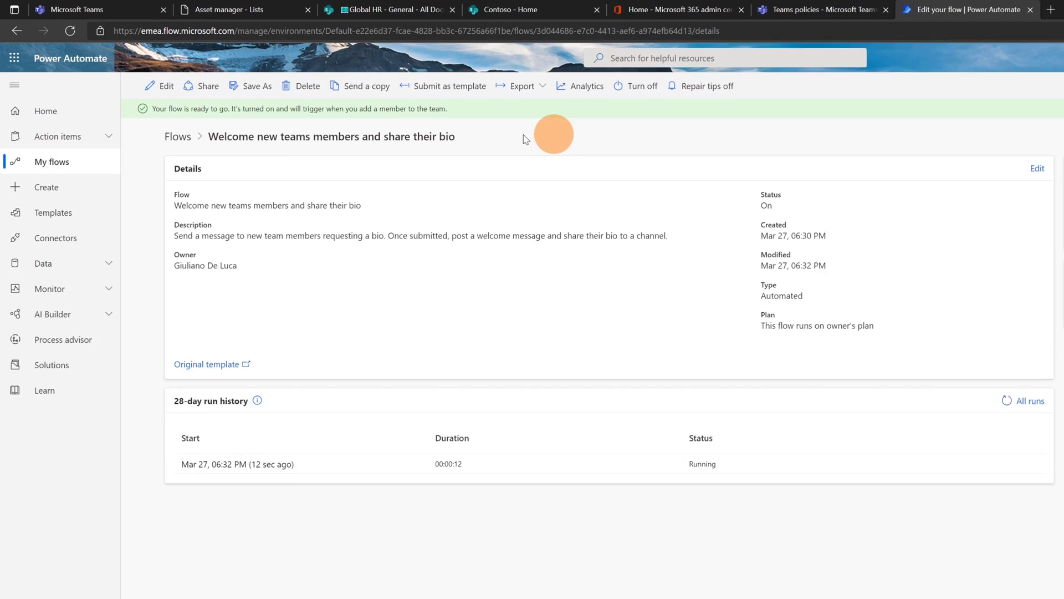
pyautogui.click(55, 117)
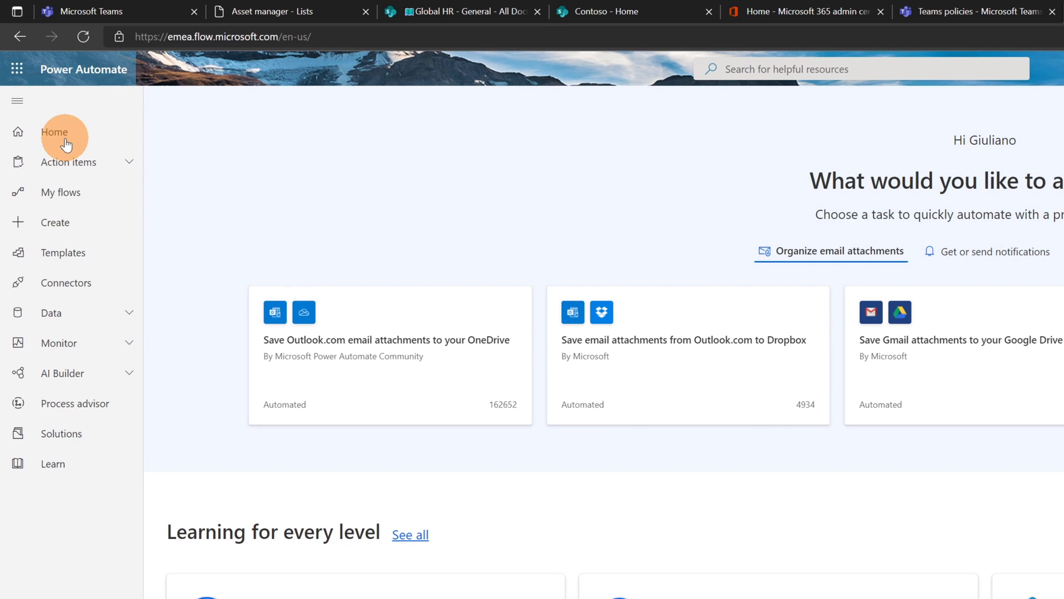
pyautogui.click(64, 199)
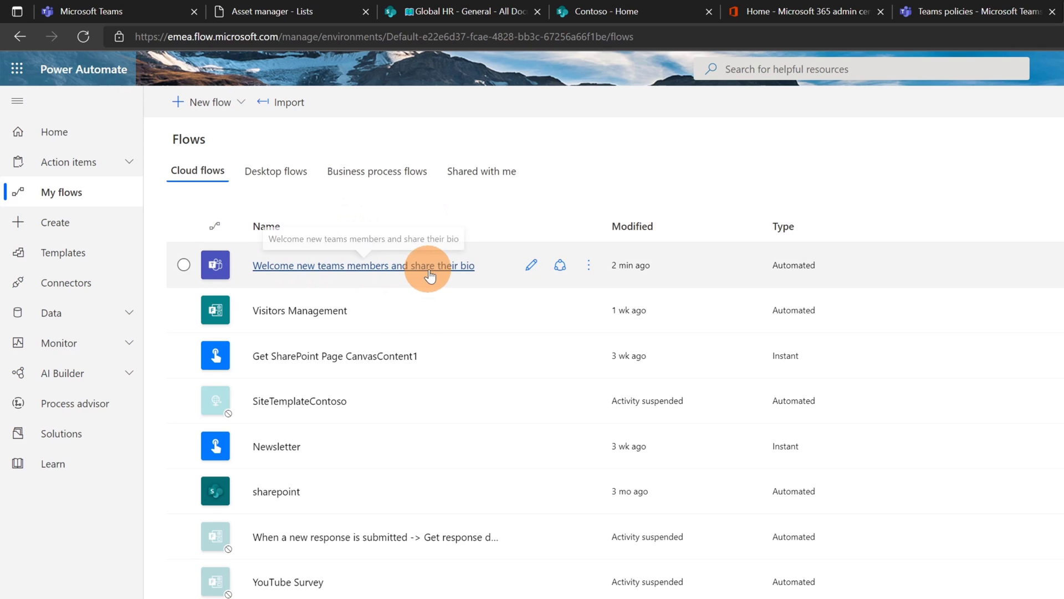
pyautogui.click(529, 267)
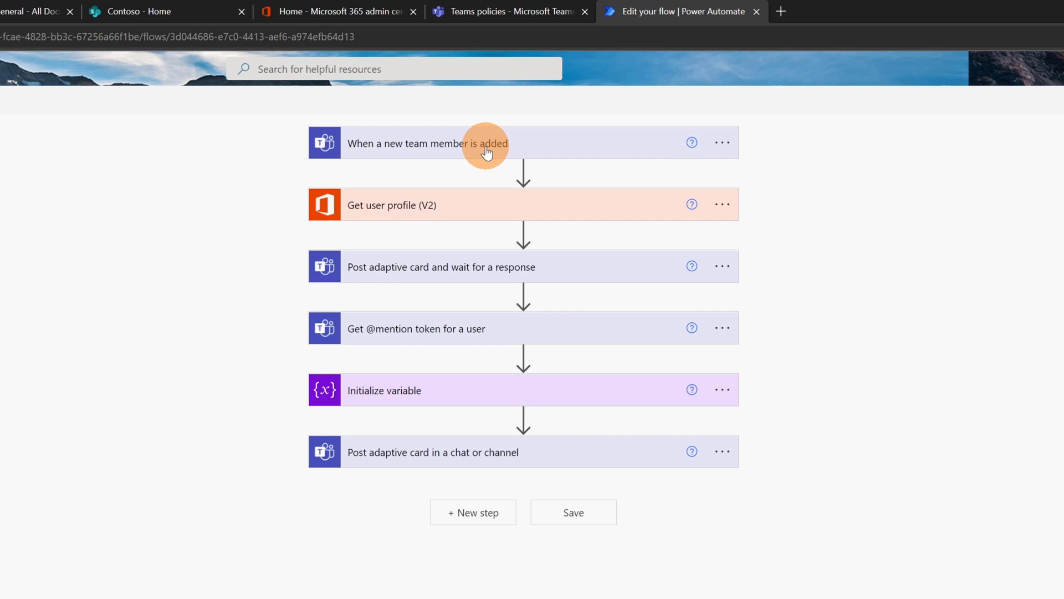
pyautogui.moveTo(518, 172)
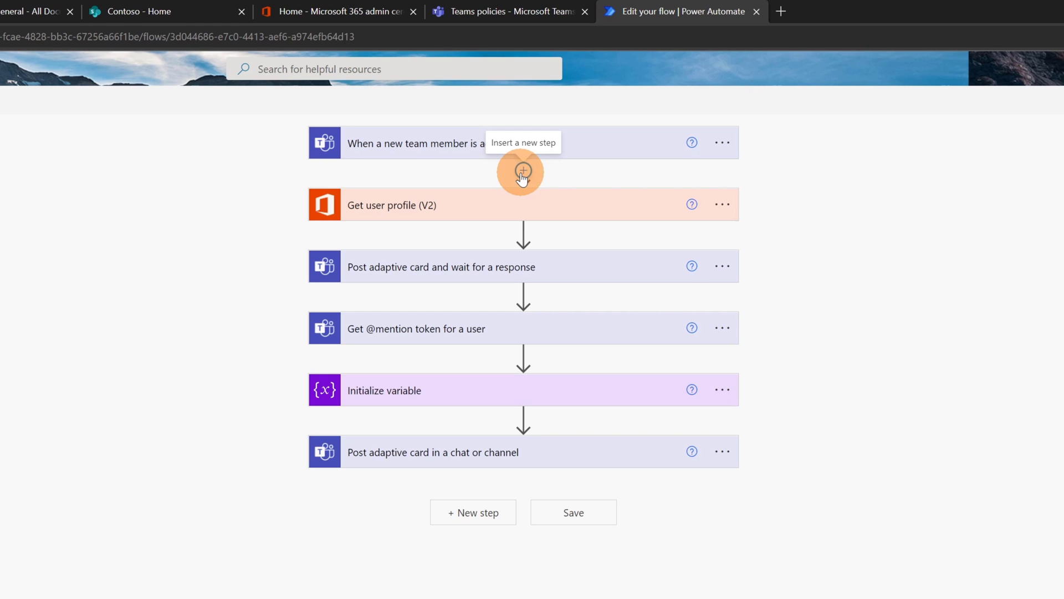
pyautogui.click(457, 146)
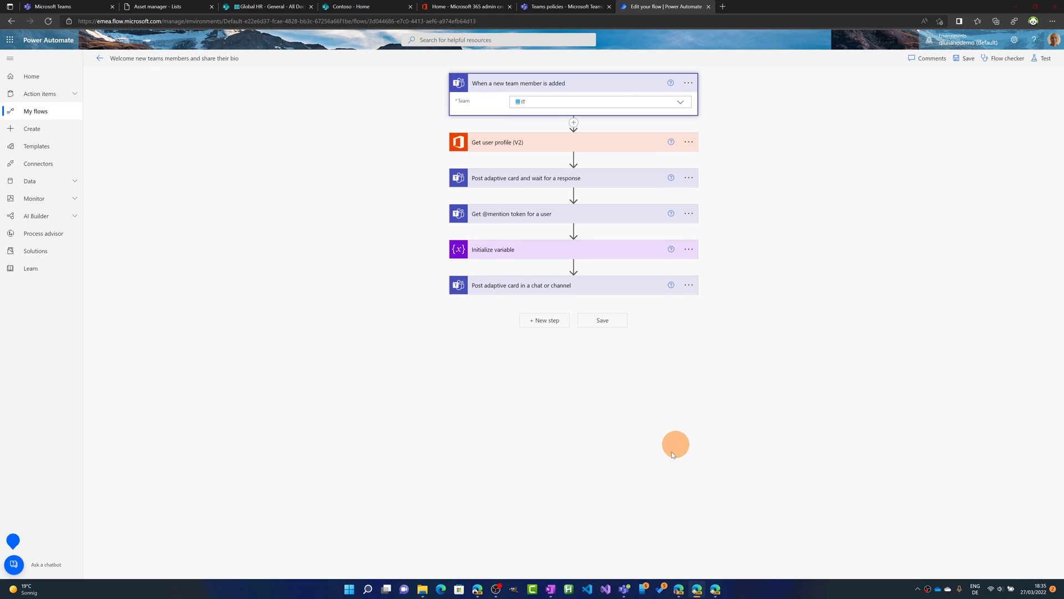
# - Switch back to Teams and start creating a new action from the welcome post in the IT team's General channel
pyautogui.click(624, 588)
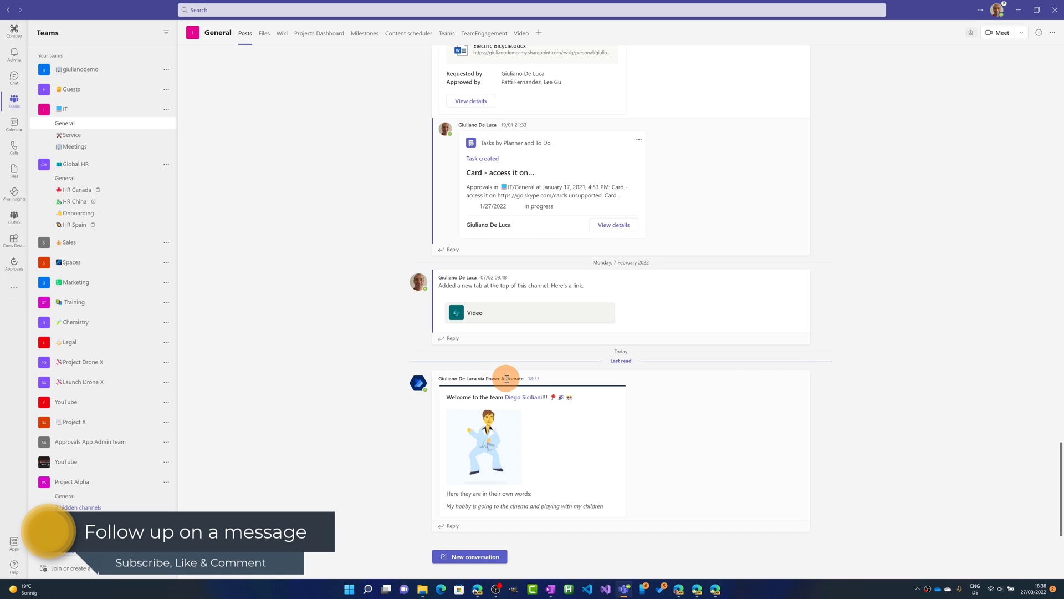
pyautogui.moveTo(506, 375)
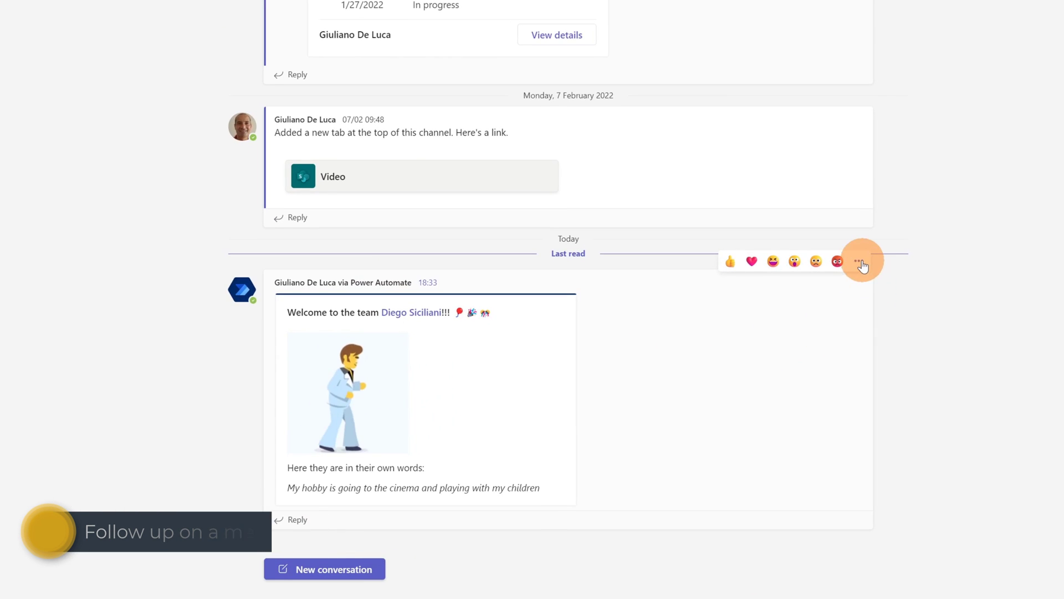
pyautogui.click(859, 262)
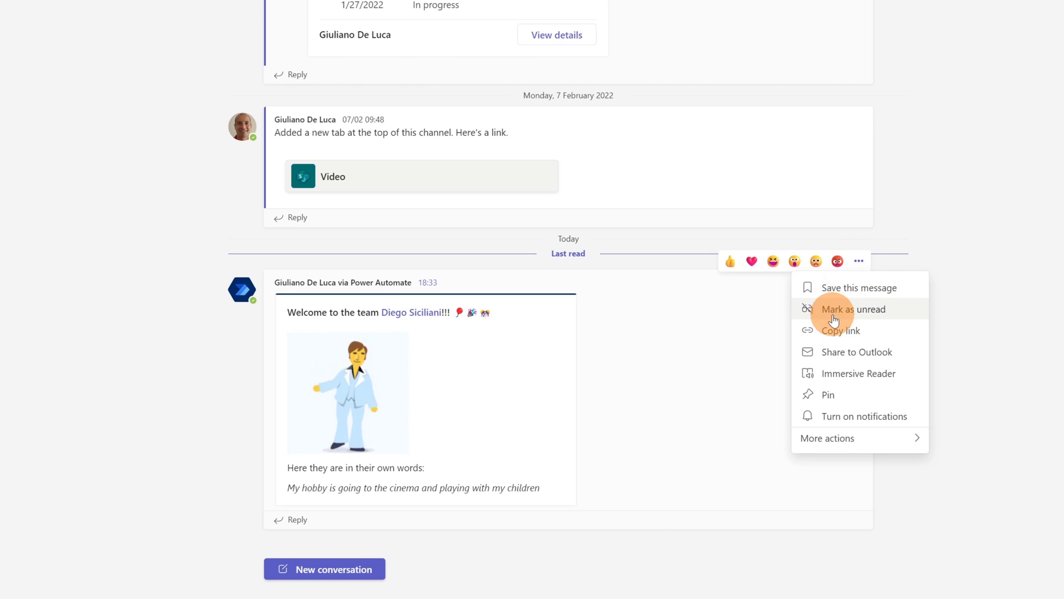
pyautogui.moveTo(835, 437)
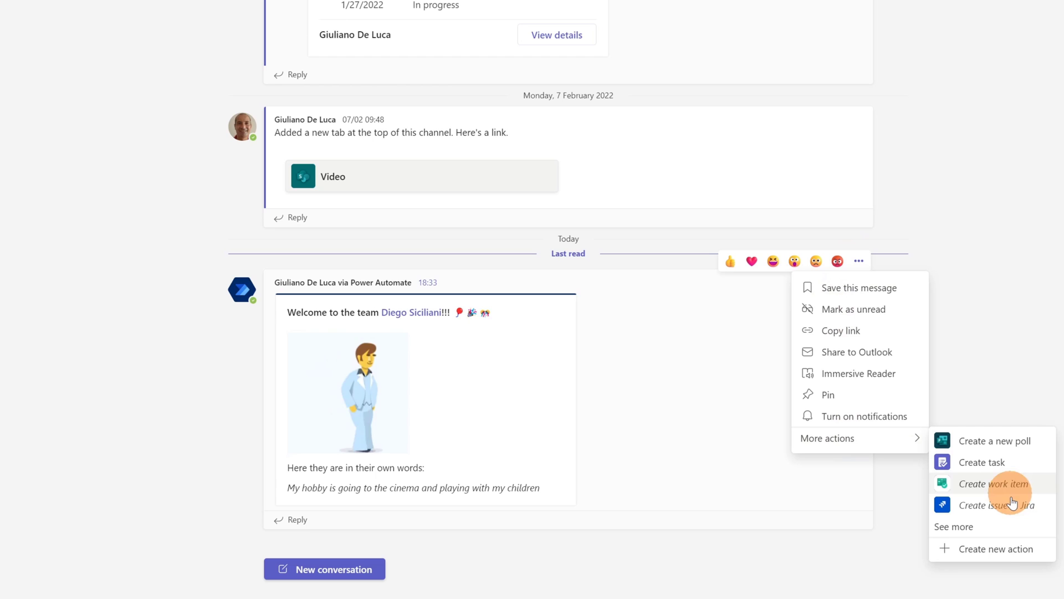
pyautogui.click(986, 550)
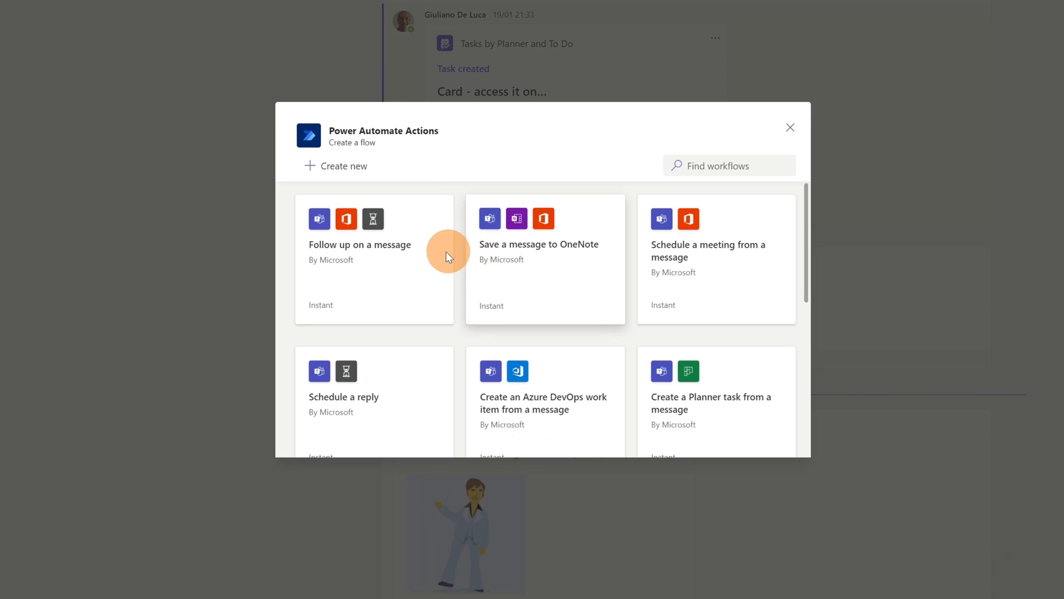
# - Add the "Follow up on a message" workflow template, keeping its suggested name
pyautogui.scroll(-5, 427, 280)
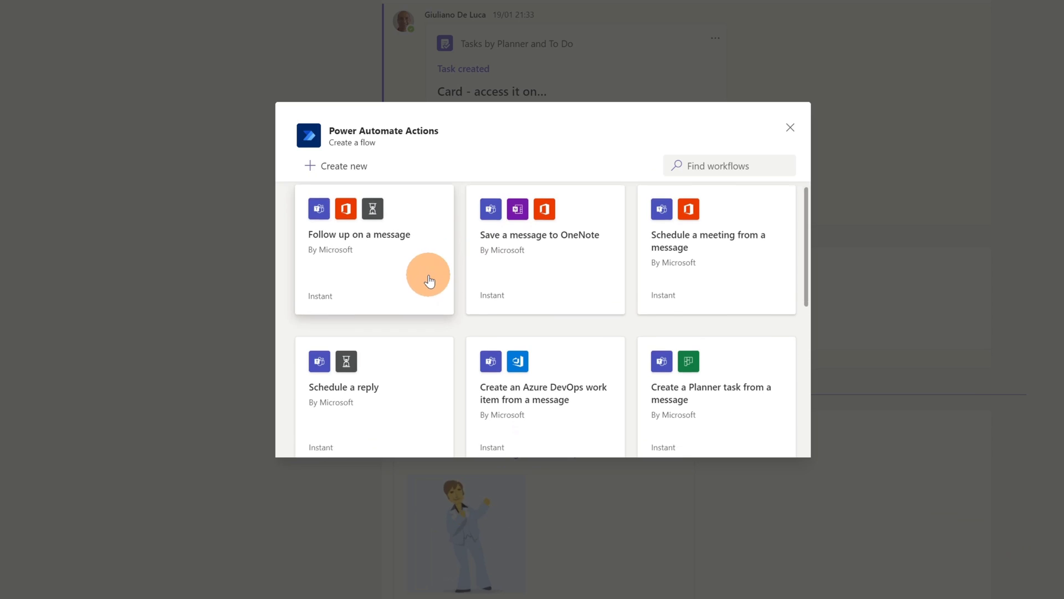
pyautogui.scroll(5, 420, 299)
pyautogui.scroll(1, 416, 302)
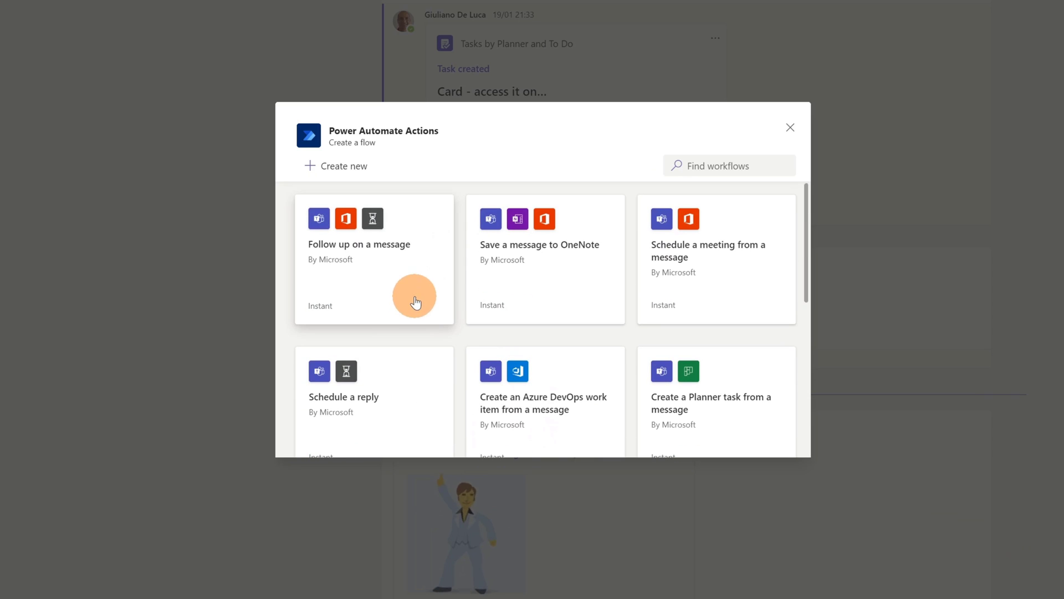
pyautogui.click(383, 266)
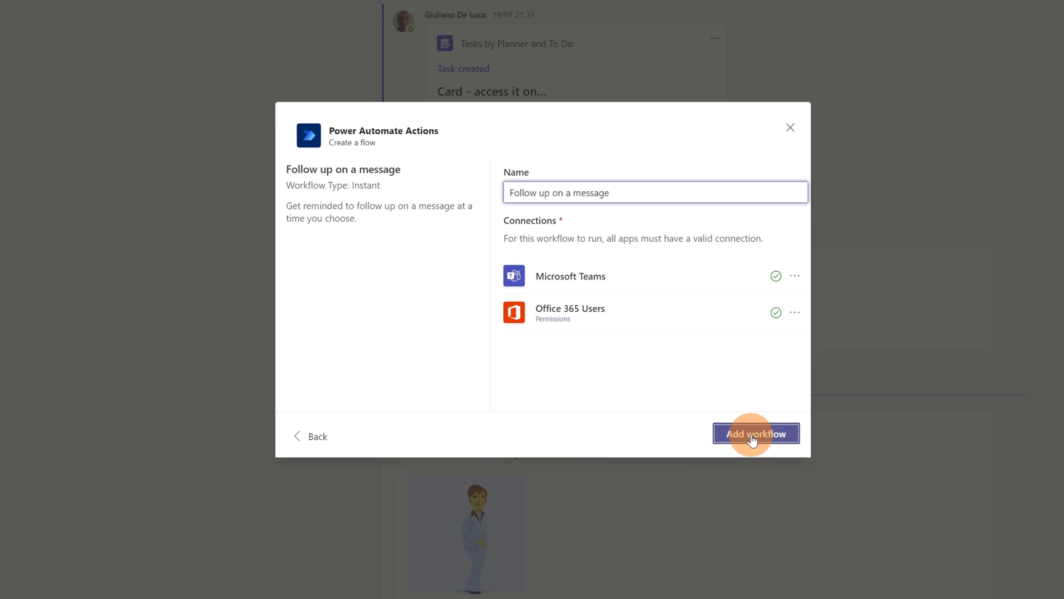
pyautogui.moveTo(634, 194); pyautogui.dragTo(506, 194)
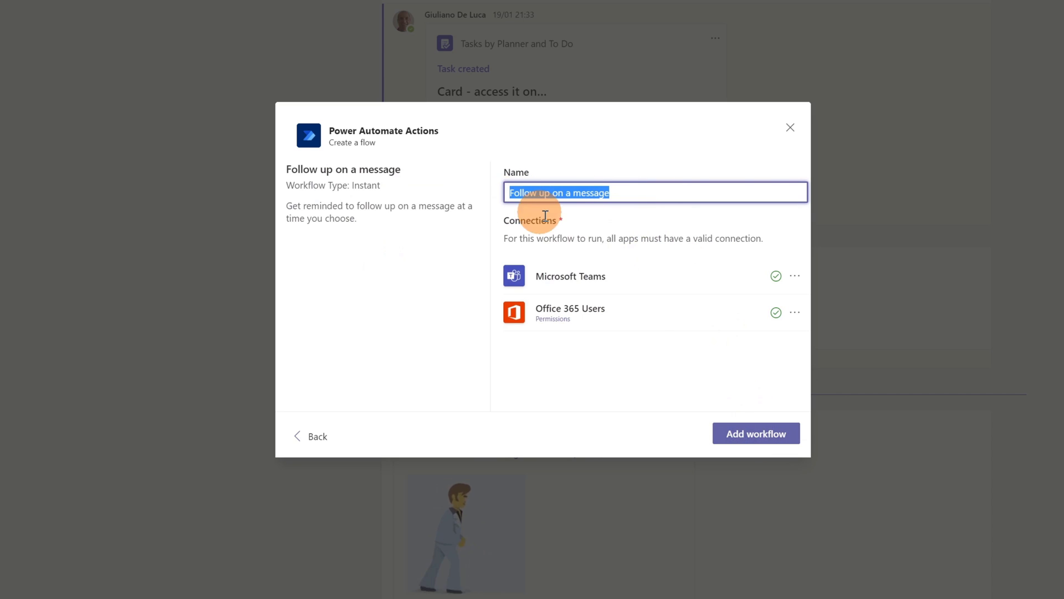
pyautogui.click(759, 434)
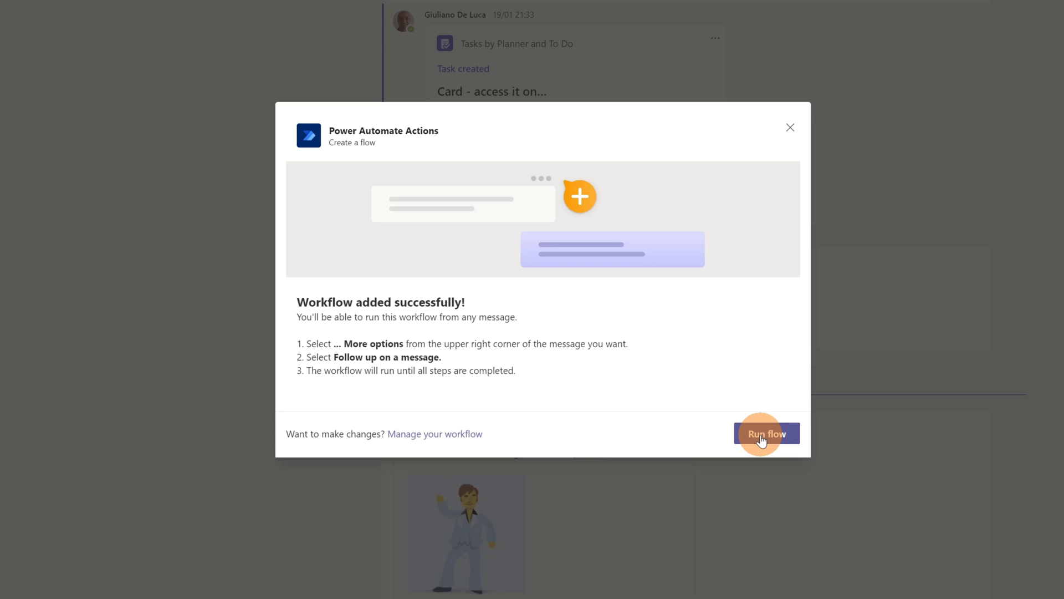
# - Run the new follow-up workflow and set its reminder to Mar 28, 2022 at 10:30
pyautogui.click(761, 436)
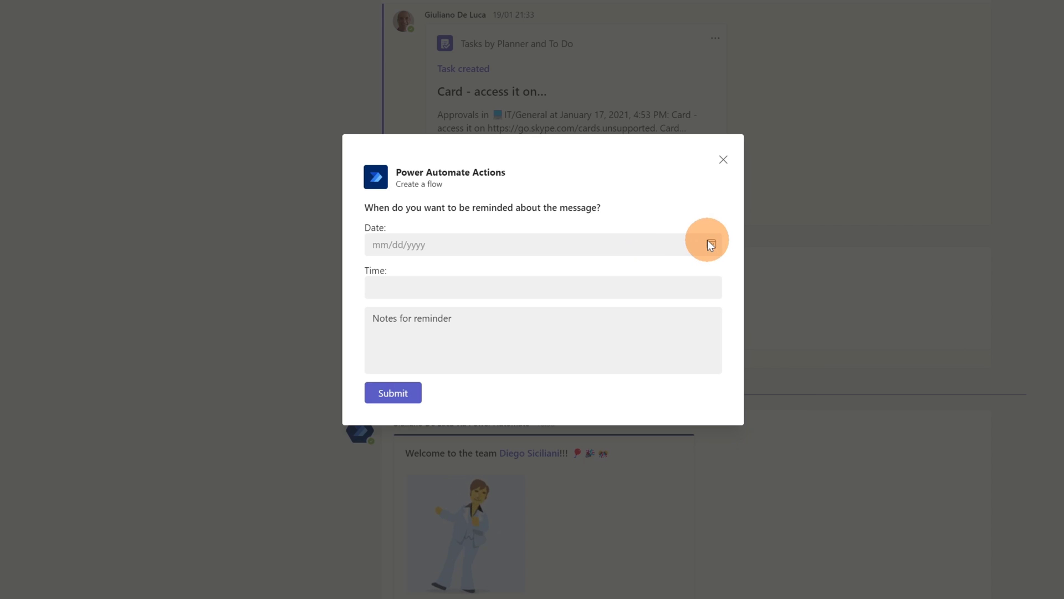
pyautogui.click(434, 246)
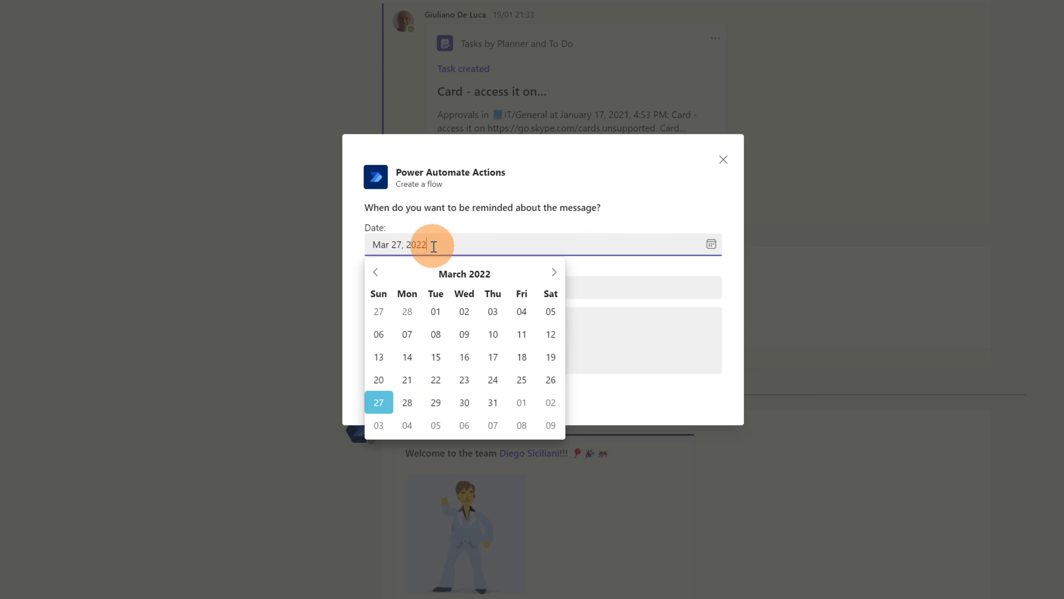
pyautogui.click(408, 403)
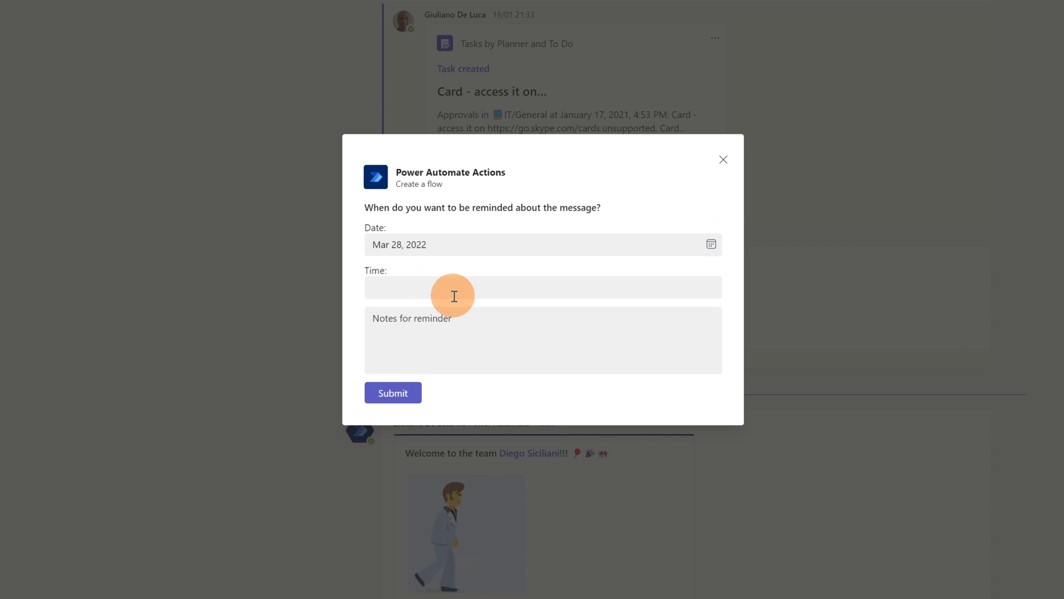
pyautogui.click(458, 289)
pyautogui.scroll(-14, 399, 344)
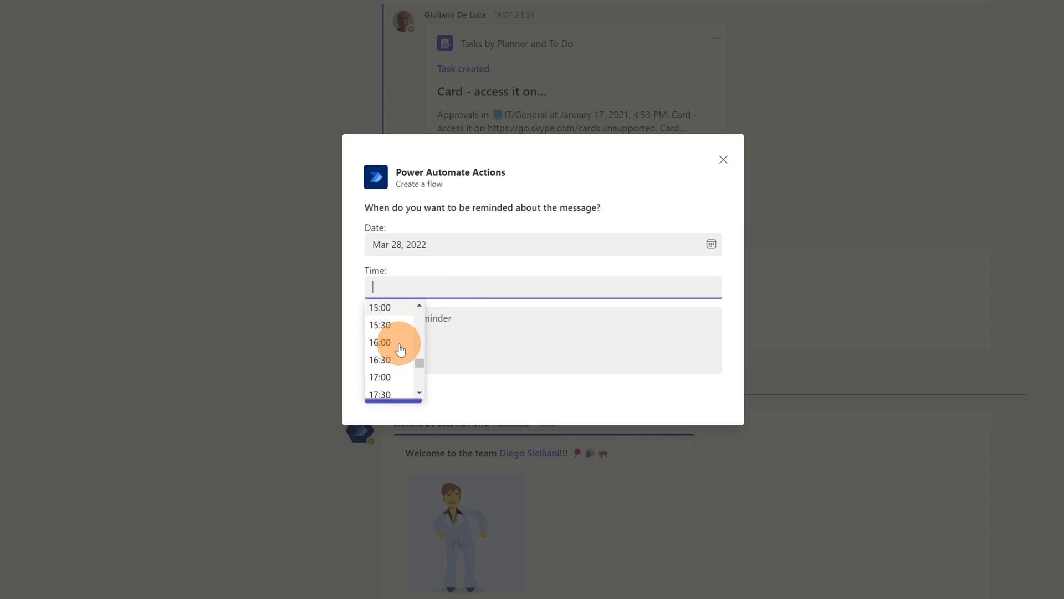
pyautogui.scroll(5, 400, 348)
pyautogui.scroll(3, 401, 348)
pyautogui.click(395, 343)
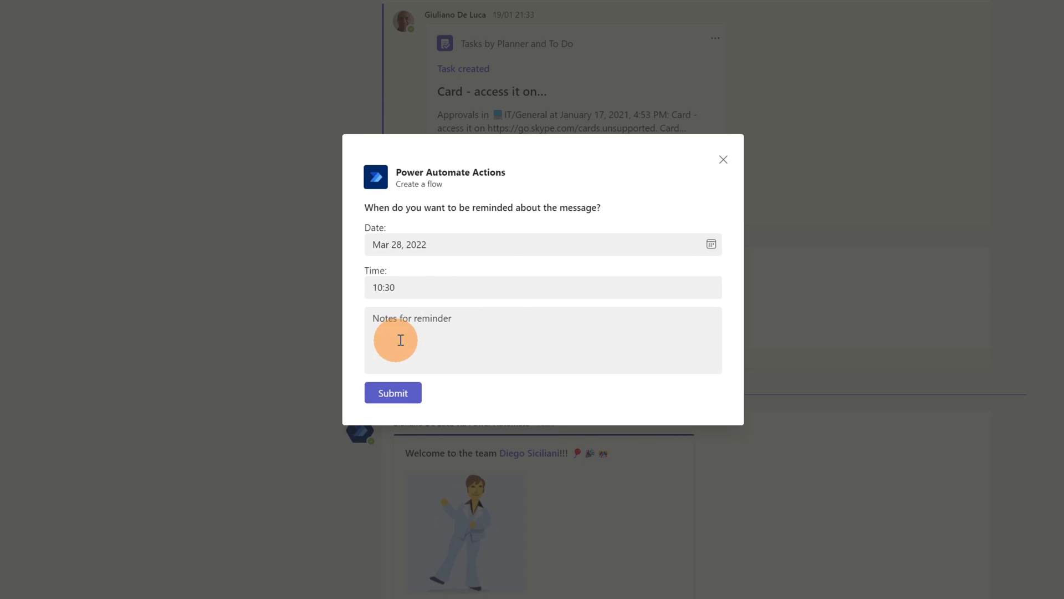
# - Enter the reminder note "Prepare the onboarding to the project for" plus the new member's first name, and submit the reminder
pyautogui.click(499, 331)
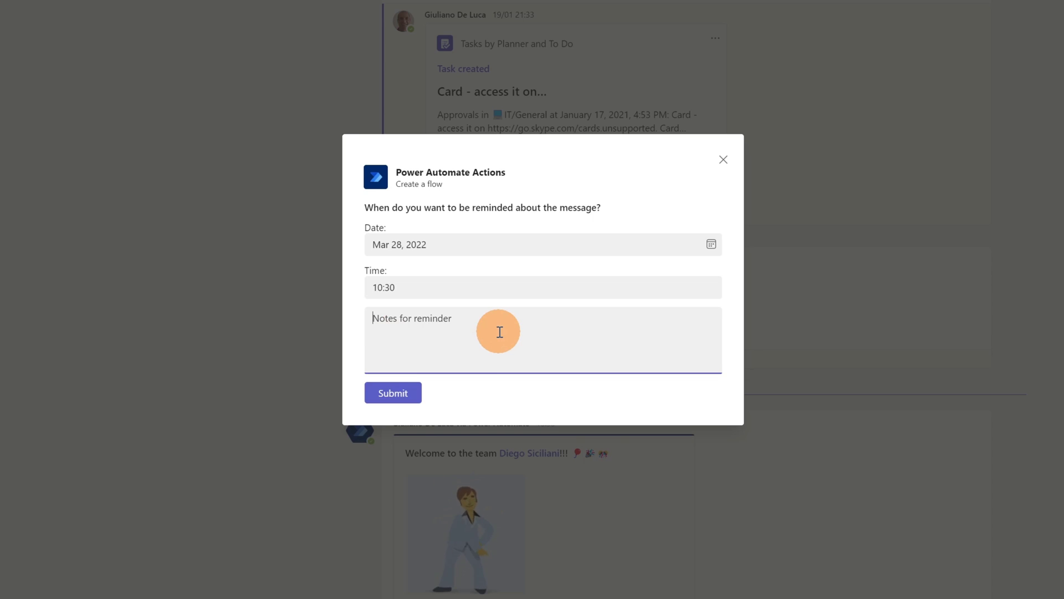
pyautogui.write('Preapre ')
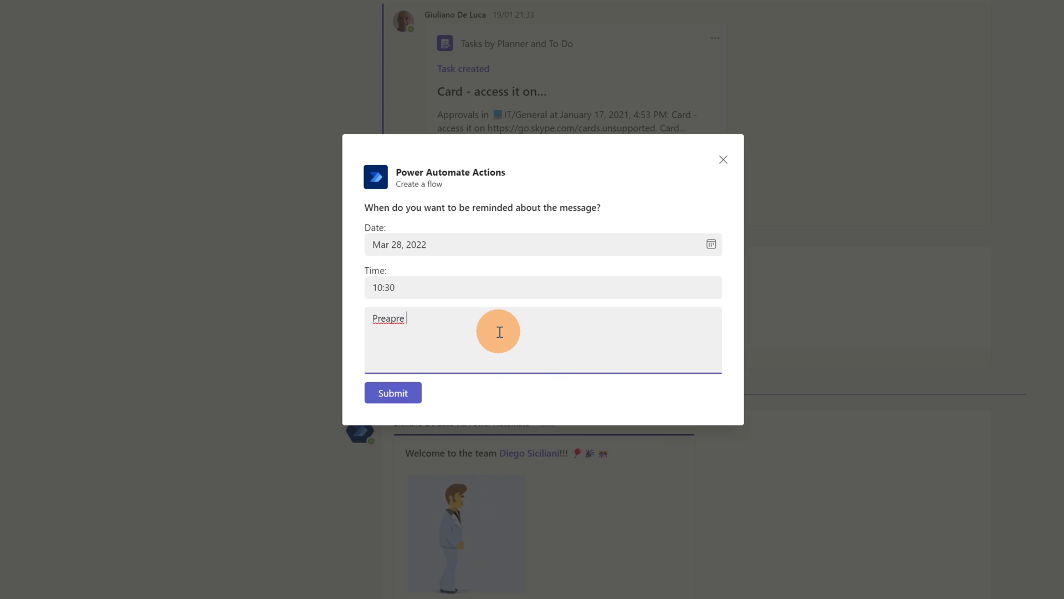
pyautogui.write('the onboarding to the project for Diego')
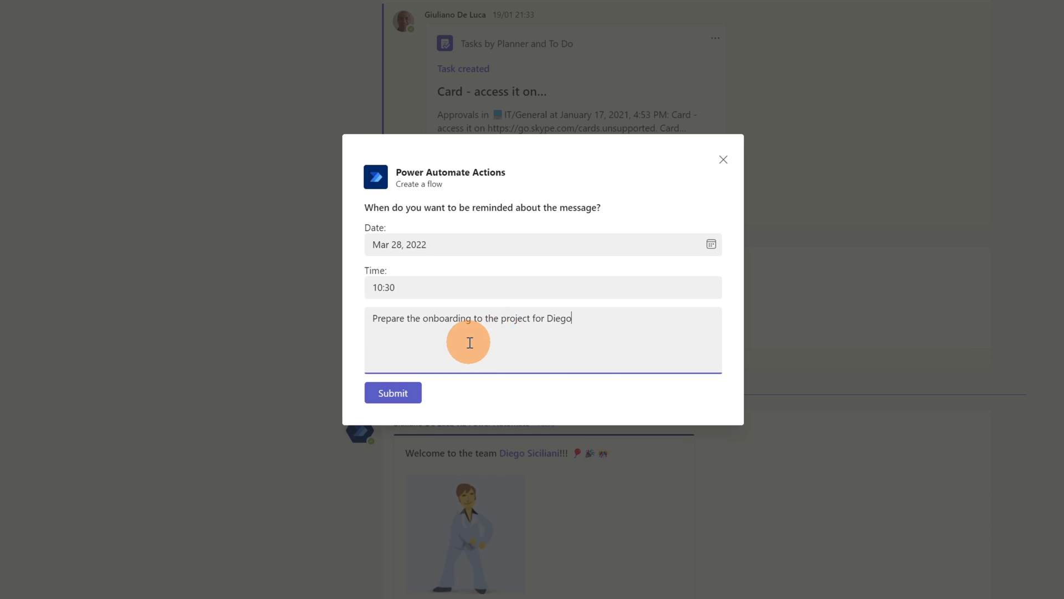
pyautogui.click(401, 393)
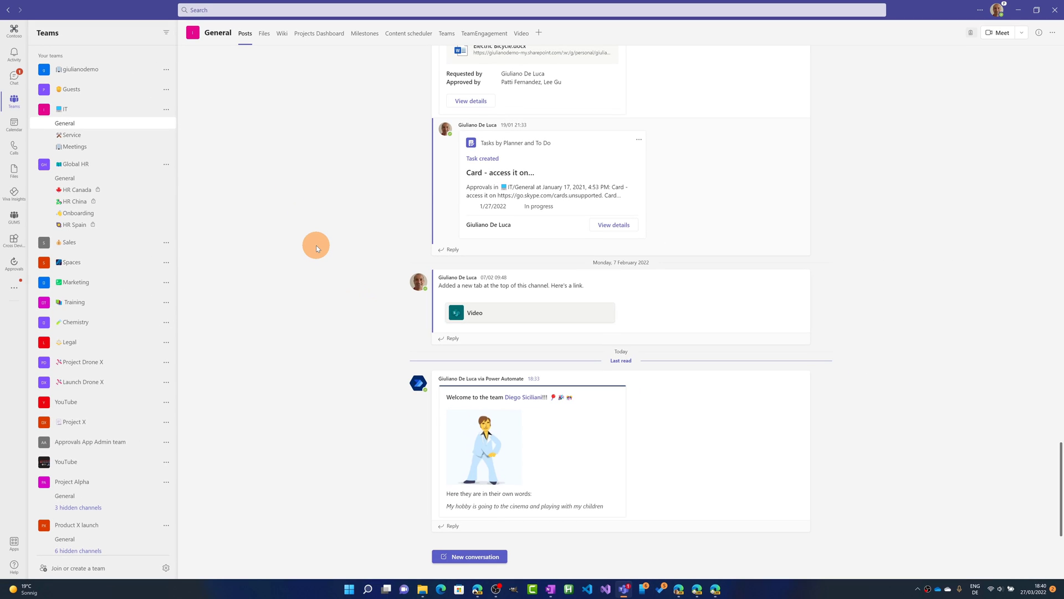
# - Check the newest card in the Power Automate chat and return to the IT team's General channel
pyautogui.click(13, 77)
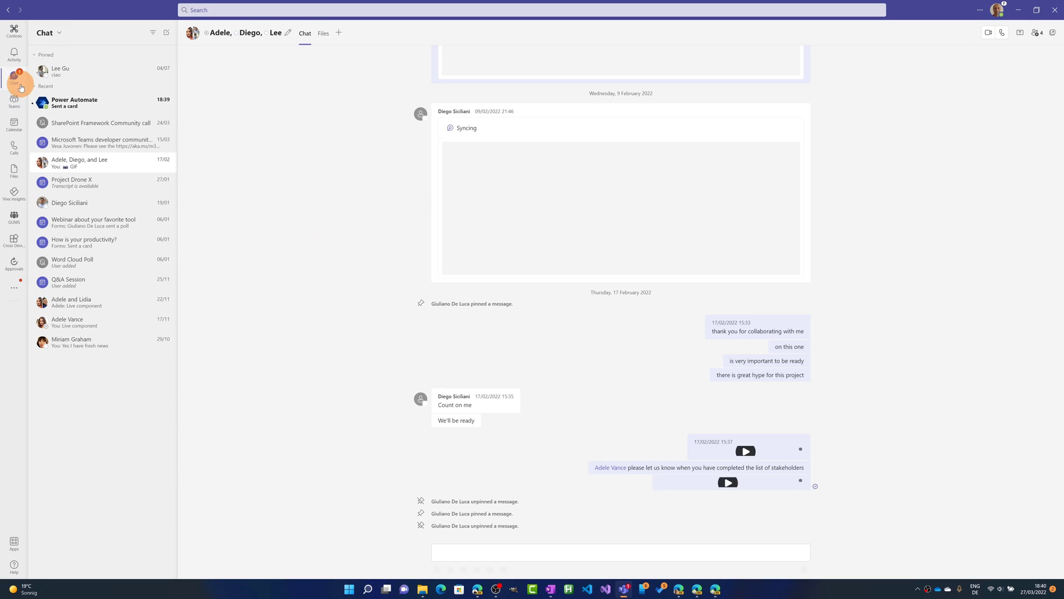
pyautogui.click(91, 105)
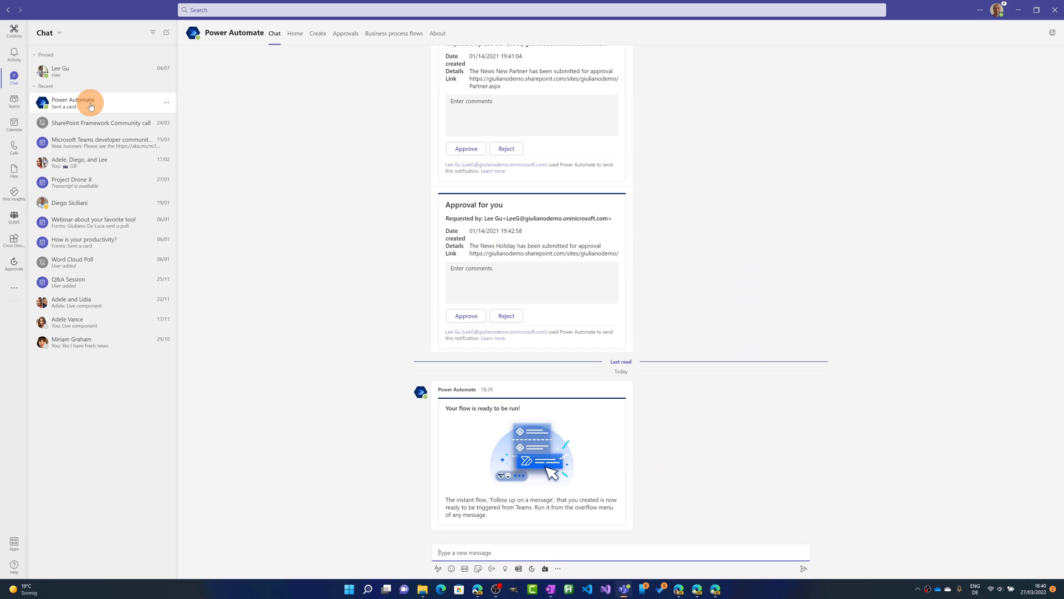
pyautogui.click(15, 109)
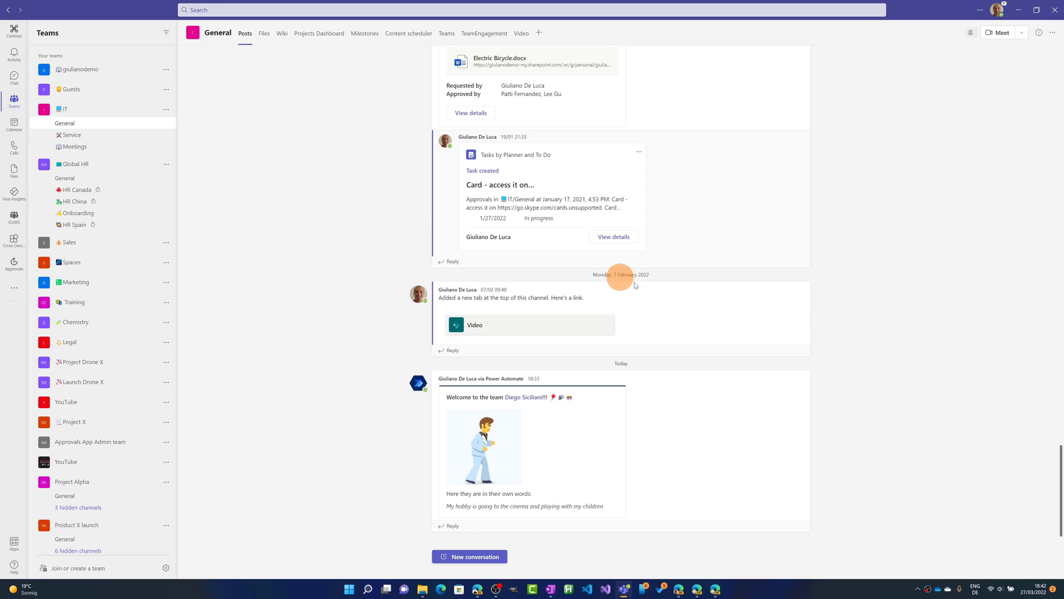
# - Examine the additional message actions available for the post about the new Video tab
pyautogui.moveTo(801, 276)
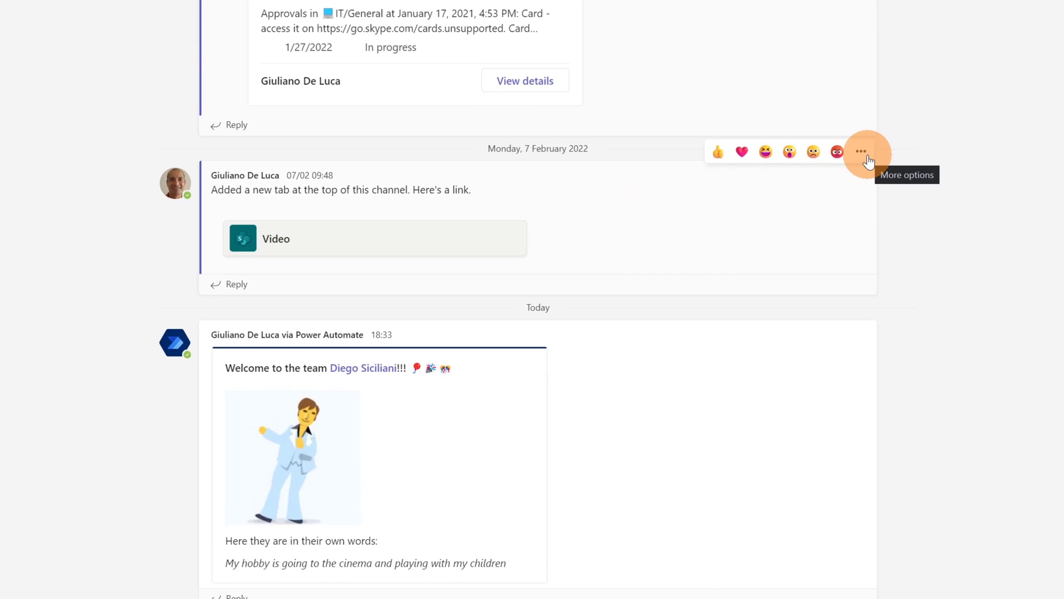
pyautogui.click(868, 160)
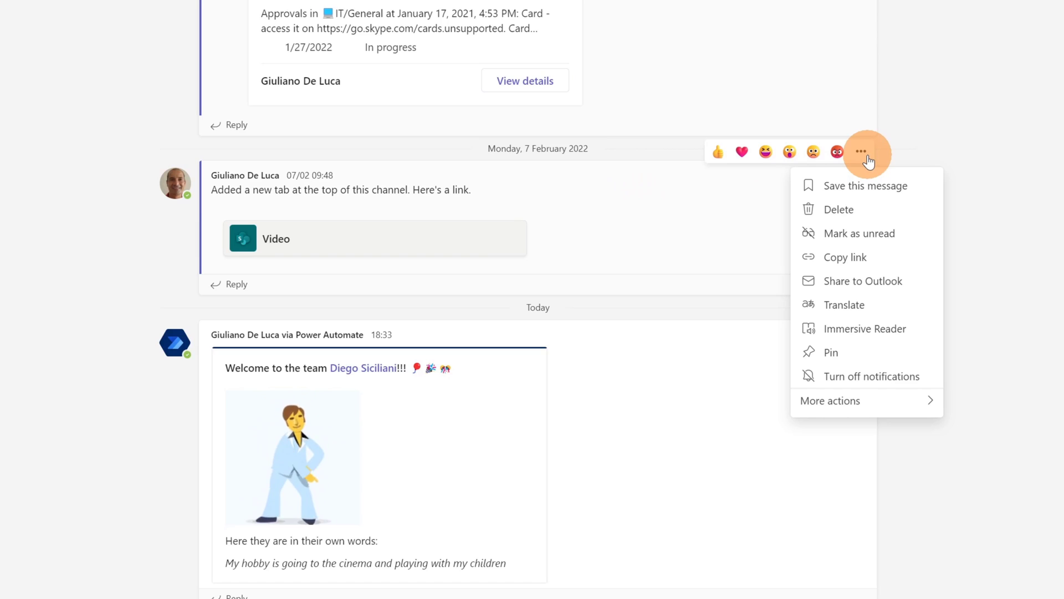
pyautogui.moveTo(853, 414)
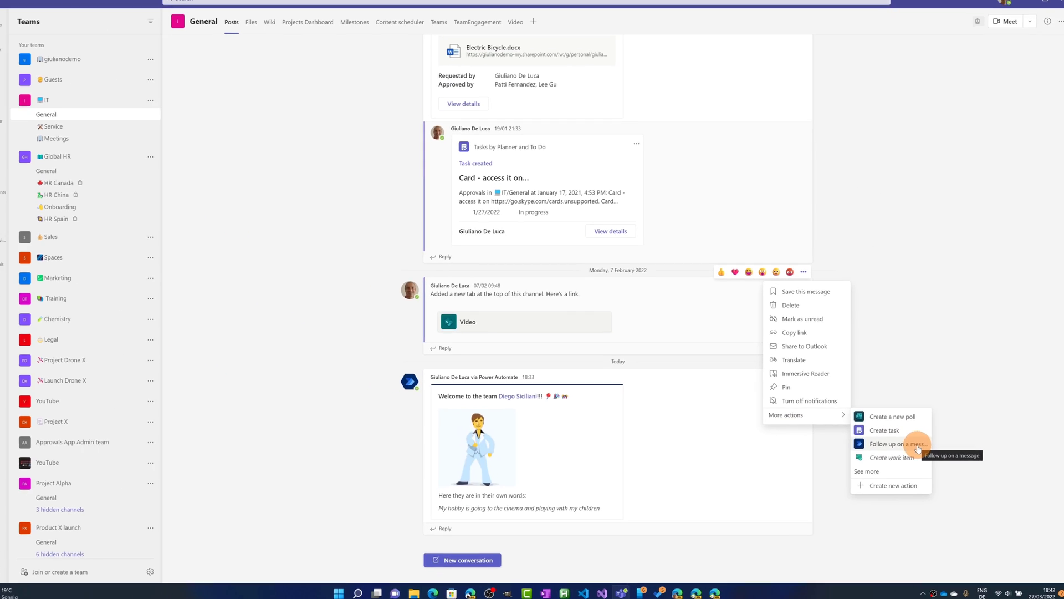
# - Open the Teams app store's Workflows section and list all workflow templates
pyautogui.click(16, 286)
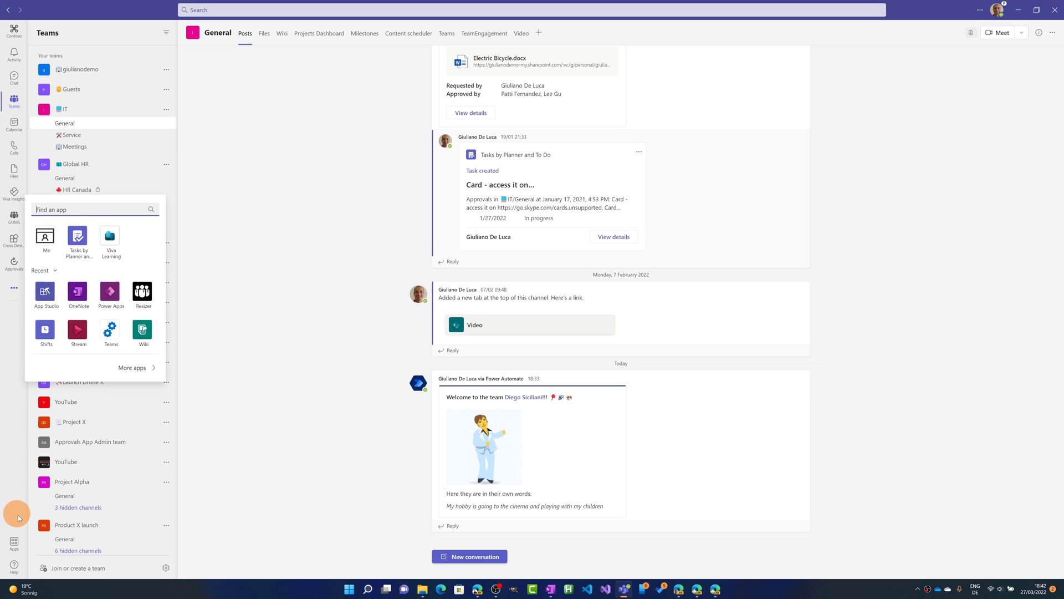
pyautogui.click(14, 542)
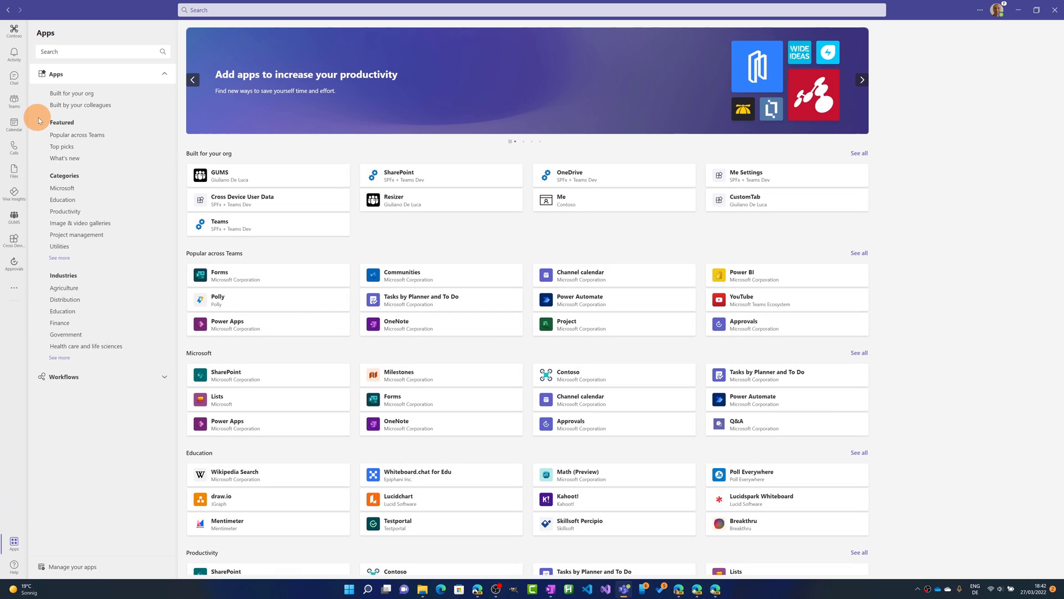
pyautogui.click(79, 373)
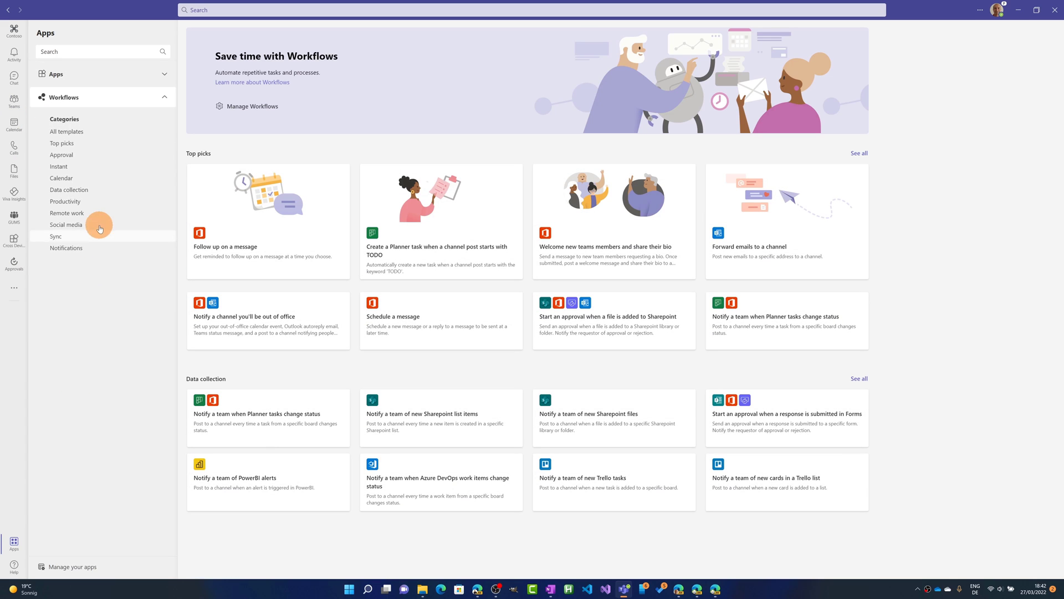
pyautogui.click(85, 133)
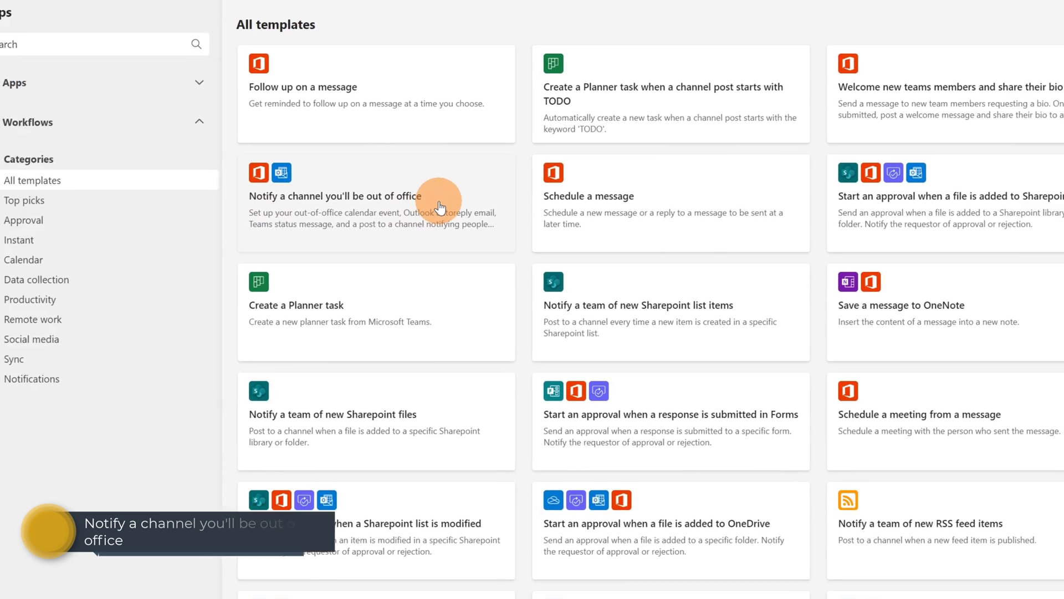
# - Start the "Notify a channel you'll be out of office" workflow, sign in to its connections and proceed to its details
pyautogui.click(507, 256)
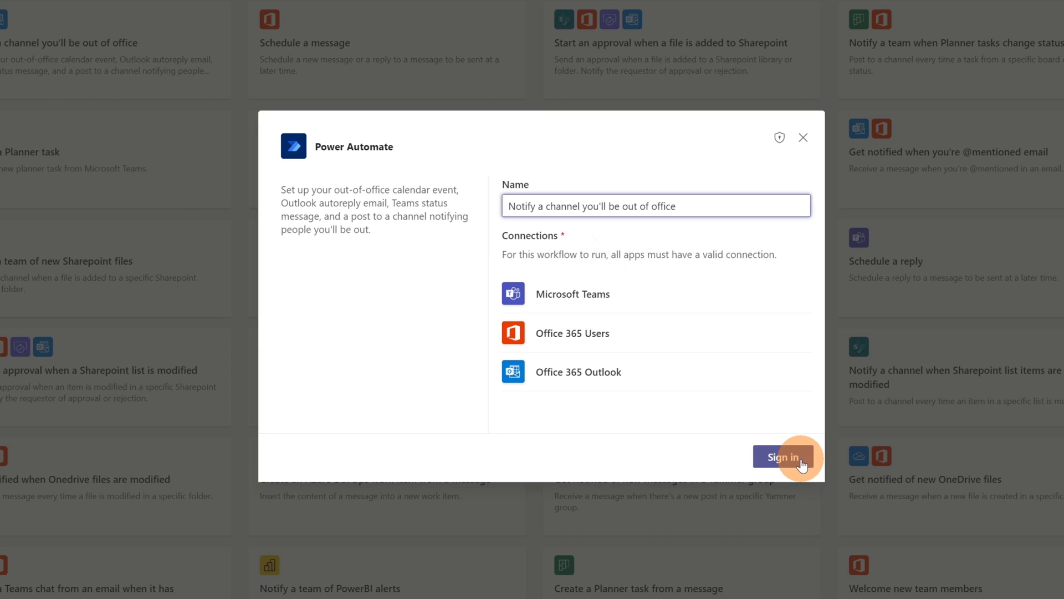
pyautogui.click(800, 460)
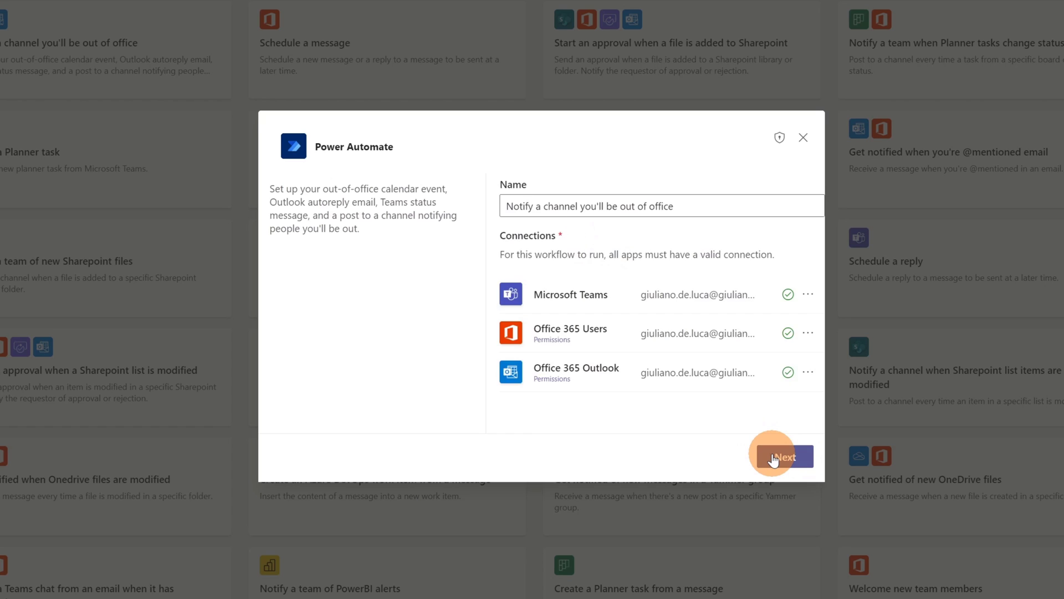
pyautogui.click(772, 457)
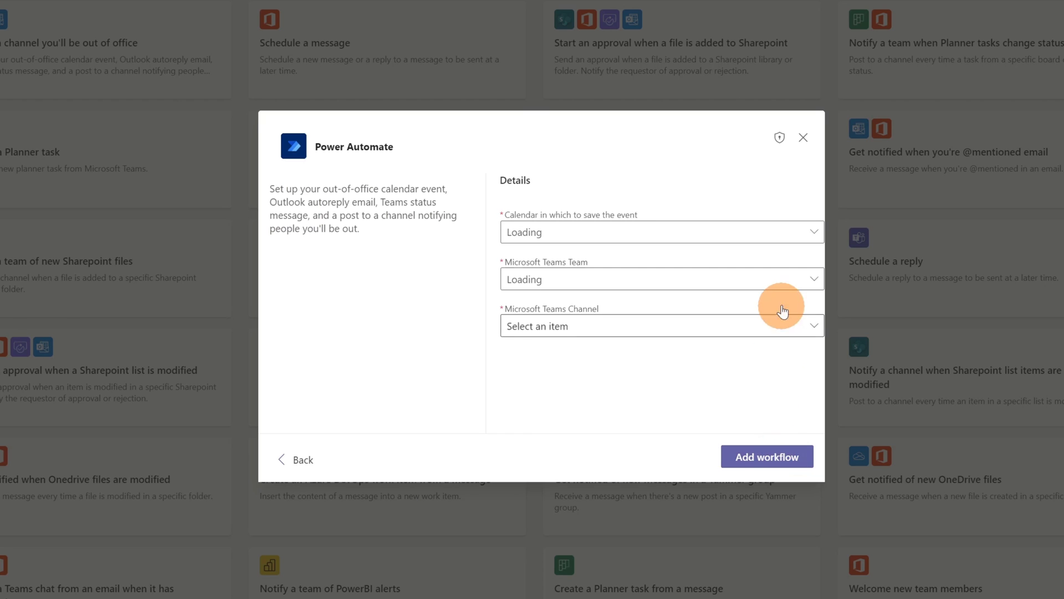
# - Choose Calendar as the calendar in which to save the out-of-office event
pyautogui.click(781, 235)
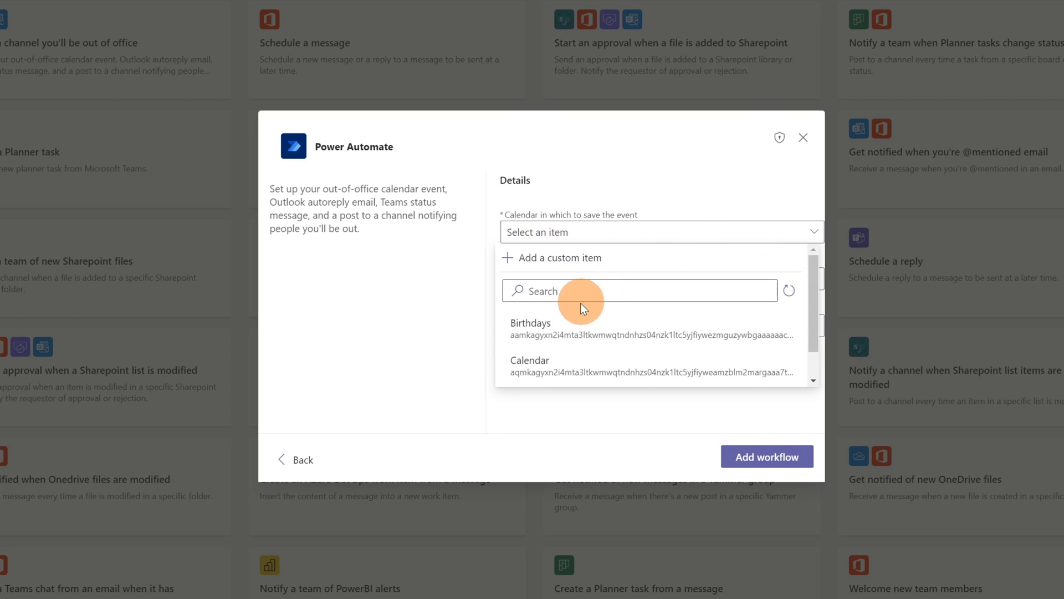
pyautogui.scroll(-1, 579, 306)
pyautogui.click(546, 332)
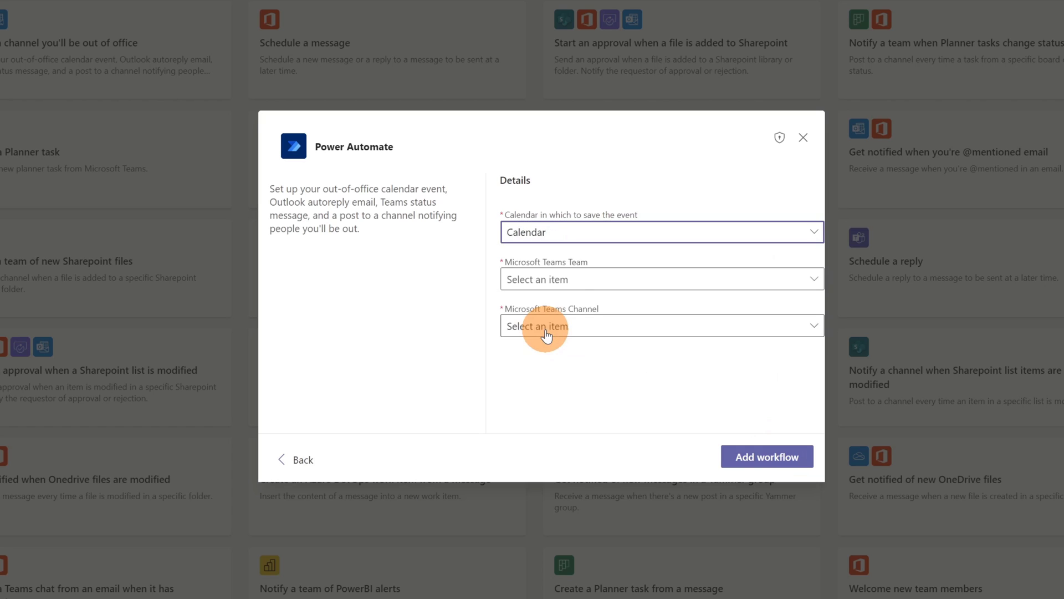
# - Search the Microsoft Teams Team options for "it" and choose the IT team for the out-of-office workflow
pyautogui.click(608, 286)
pyautogui.scroll(-5, 609, 316)
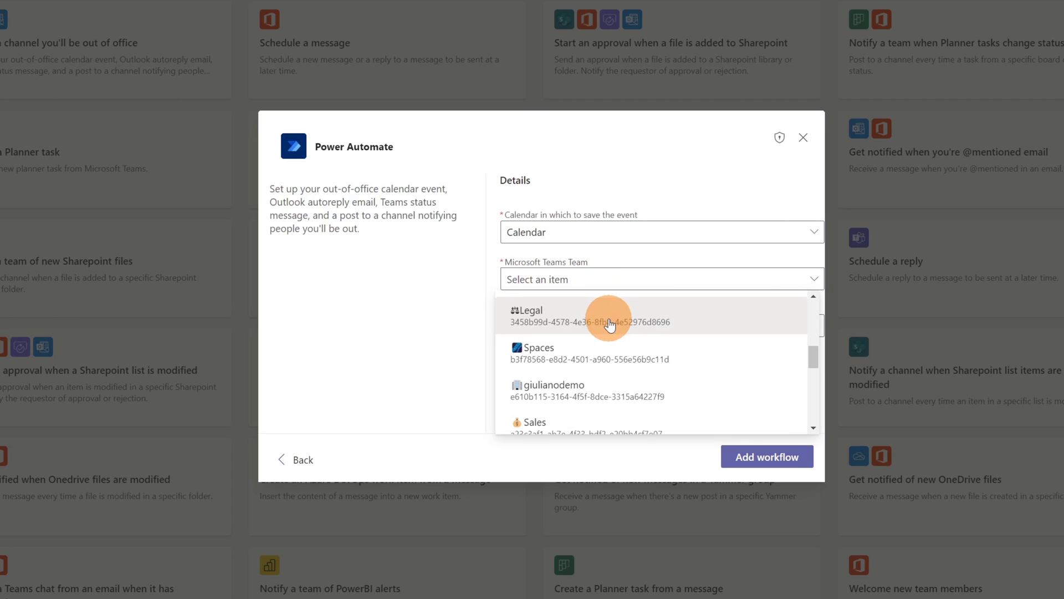
pyautogui.scroll(5, 609, 324)
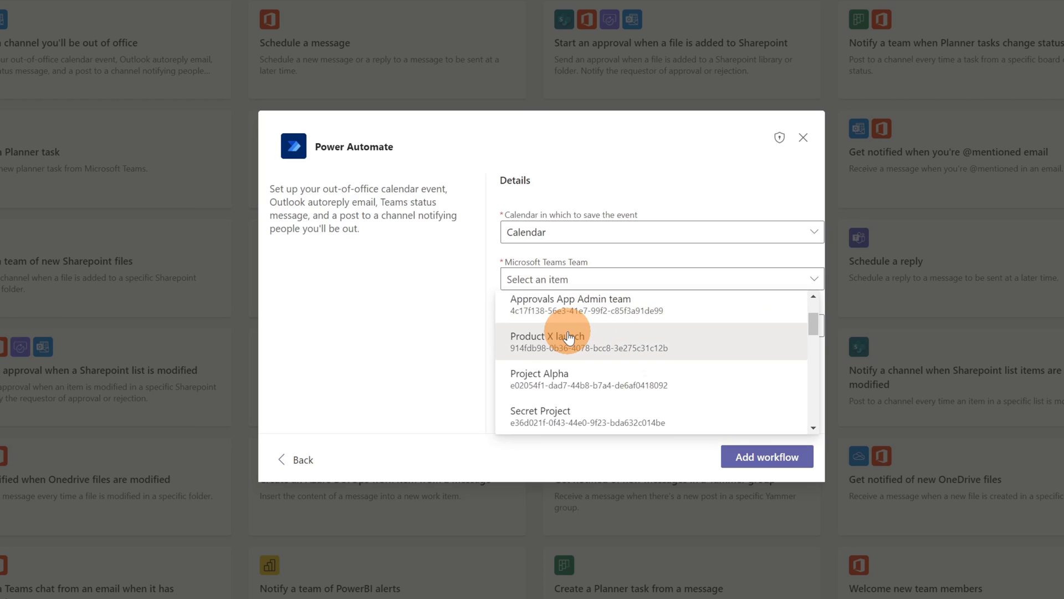
pyautogui.scroll(-5, 568, 327)
pyautogui.click(578, 279)
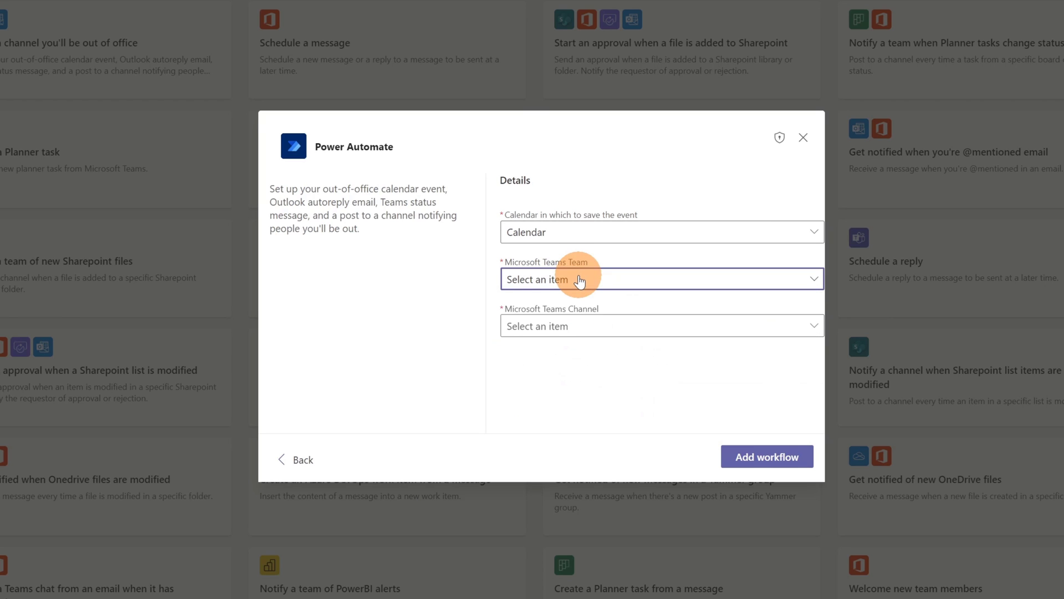
pyautogui.click(579, 280)
pyautogui.click(557, 335)
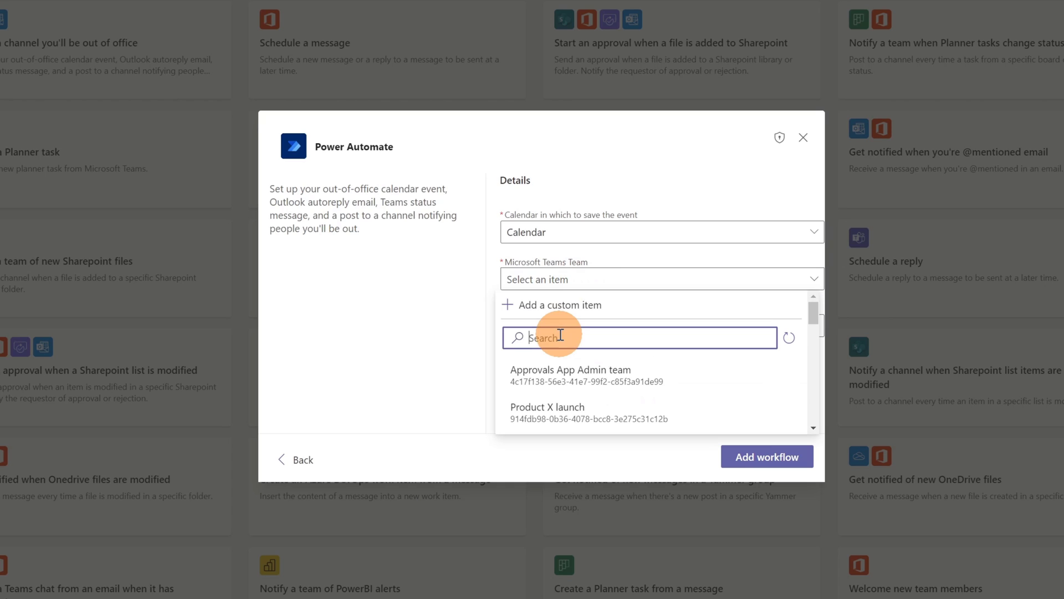
pyautogui.write('it')
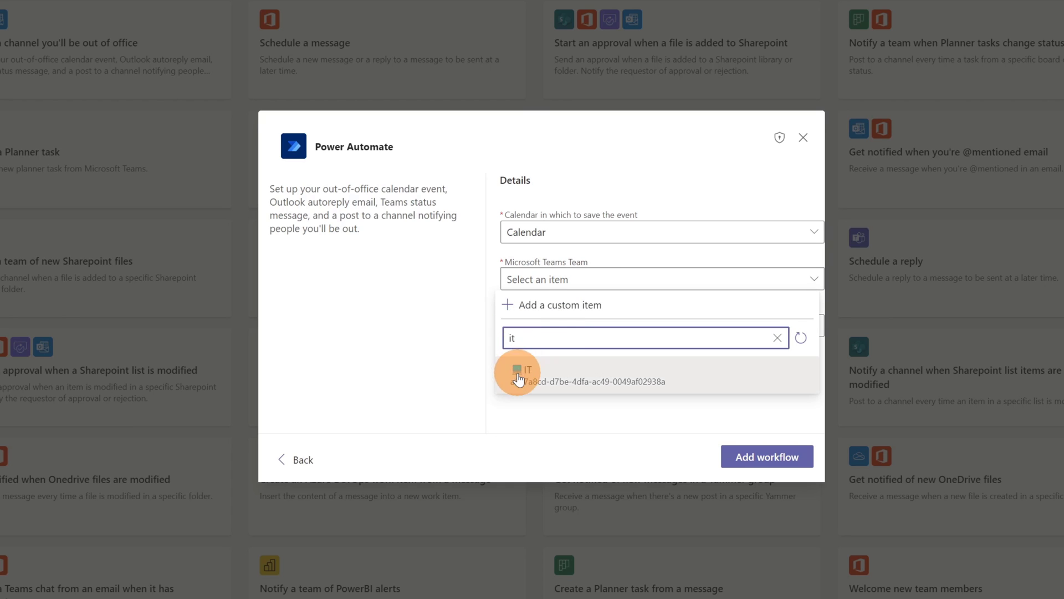
pyautogui.click(513, 367)
# - Choose General as the Microsoft Teams channel and add the out-of-office workflow
pyautogui.click(571, 328)
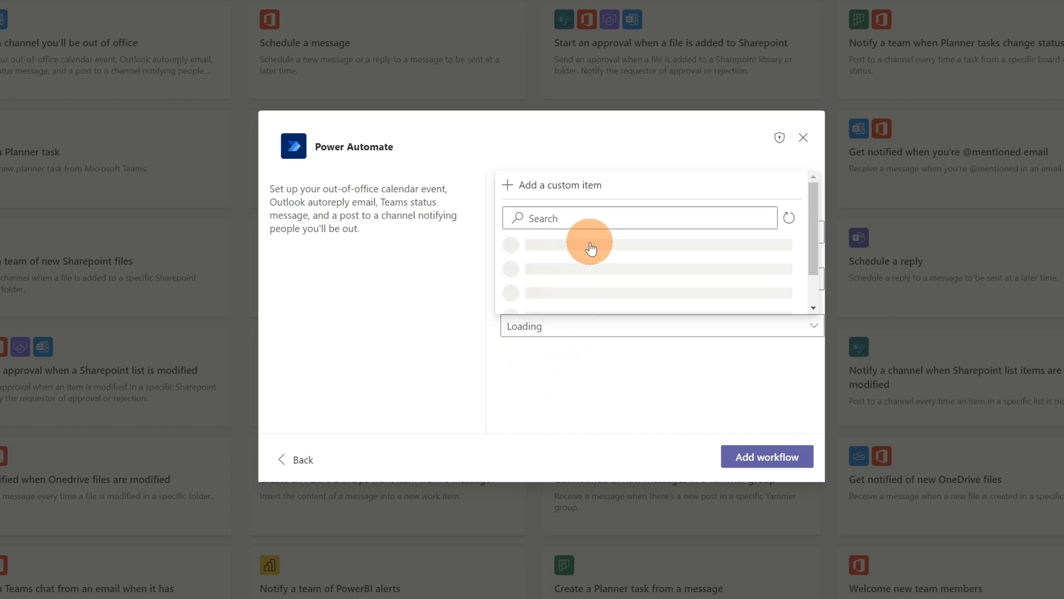
pyautogui.click(559, 250)
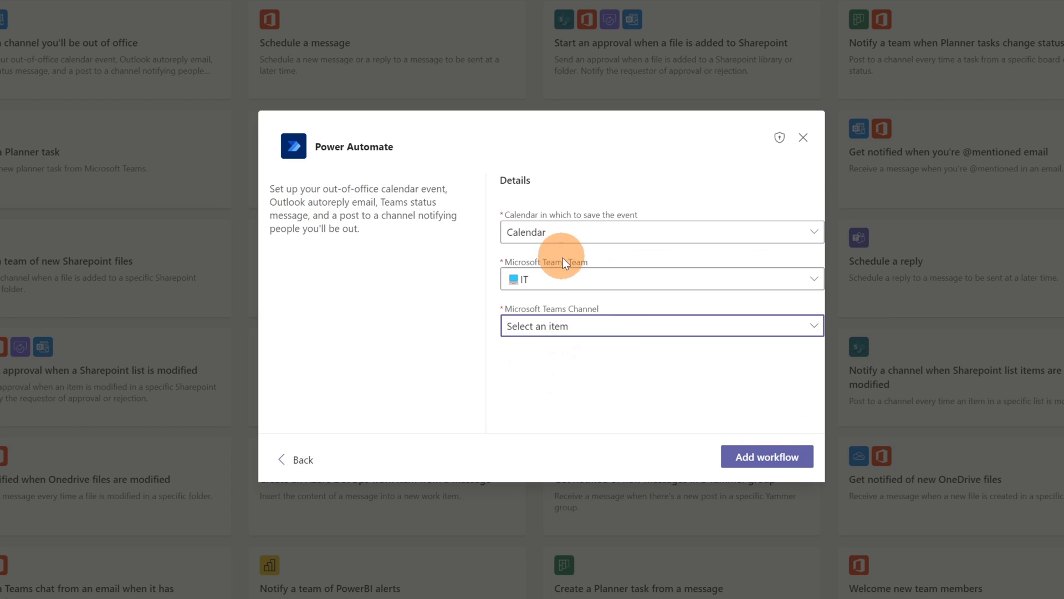
pyautogui.click(768, 457)
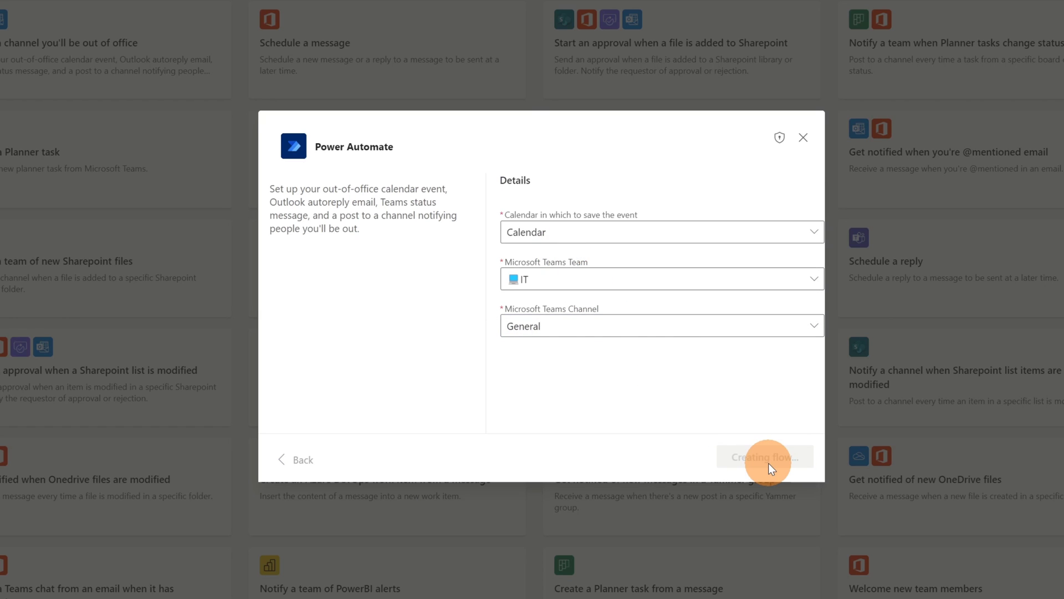
pyautogui.click(768, 463)
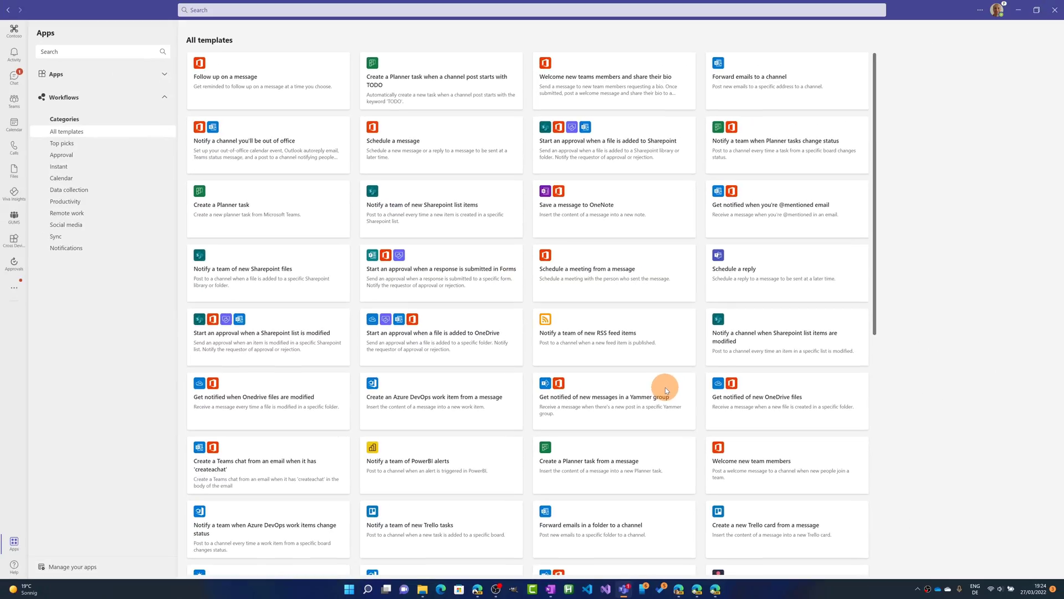
# - Go to the Power Automate chat and start the "Notify a channel you'll be out of office" workflow from its compose box
pyautogui.click(14, 288)
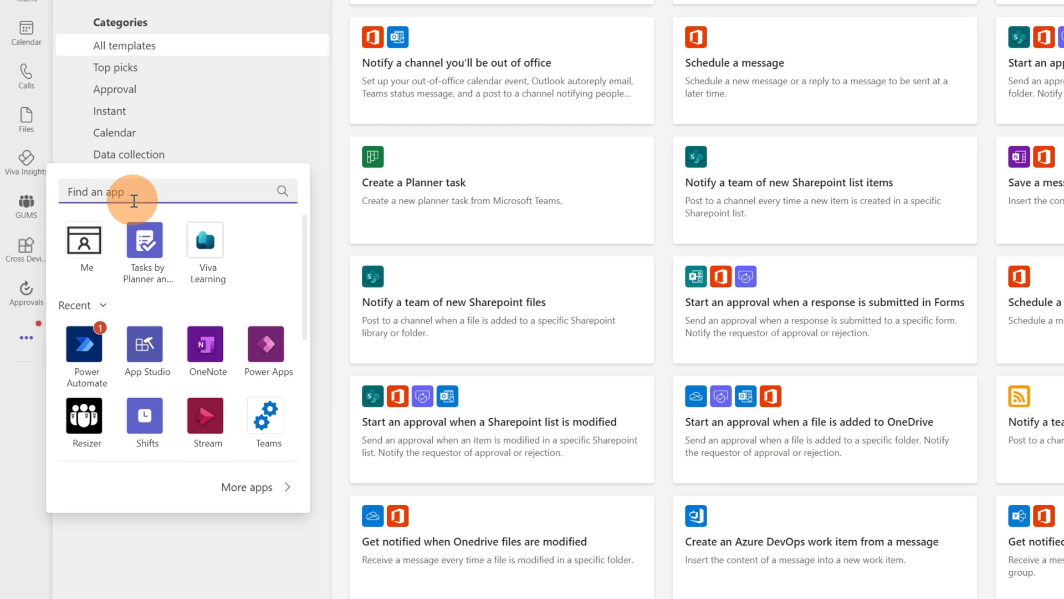
pyautogui.write('w')
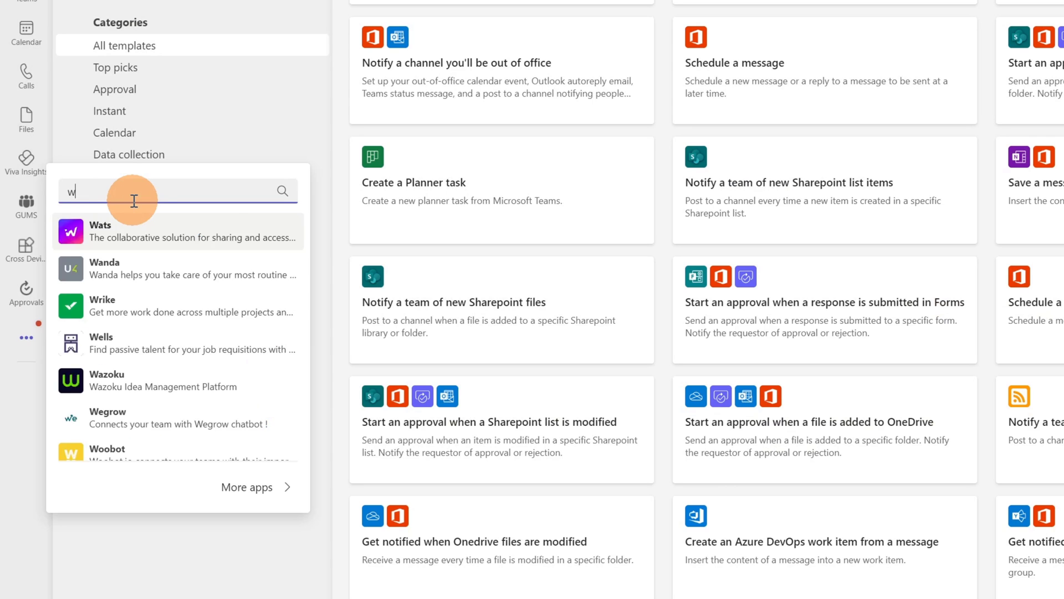
pyautogui.write('orkflo')
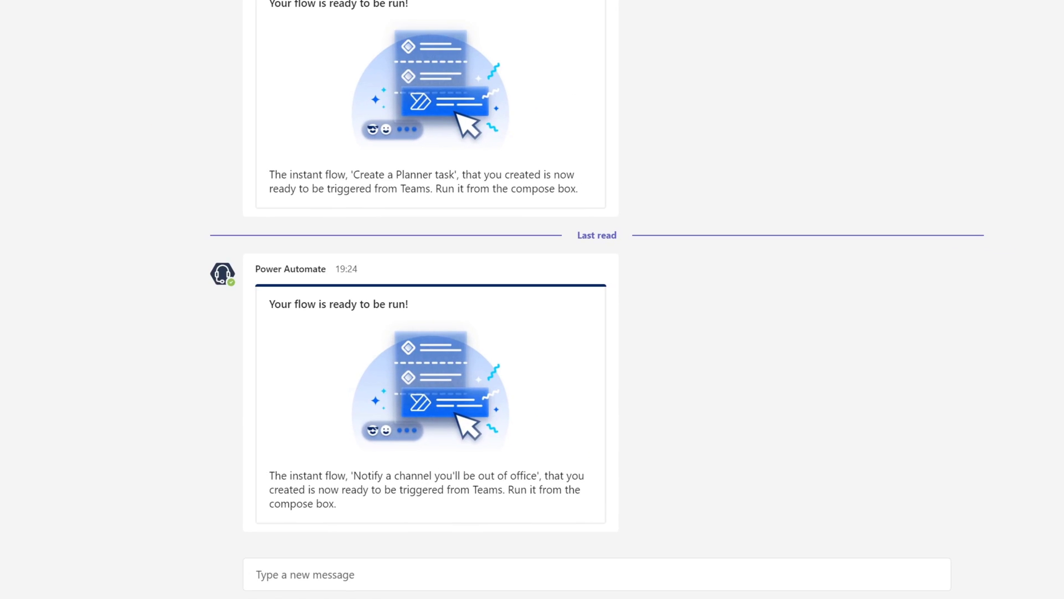
pyautogui.click(807, 577)
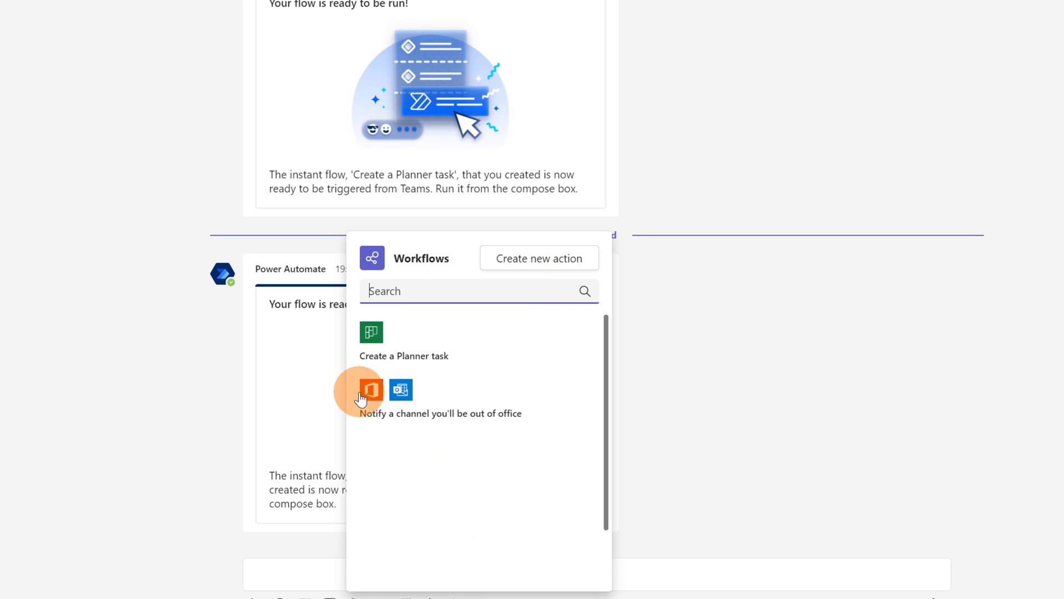
pyautogui.click(425, 402)
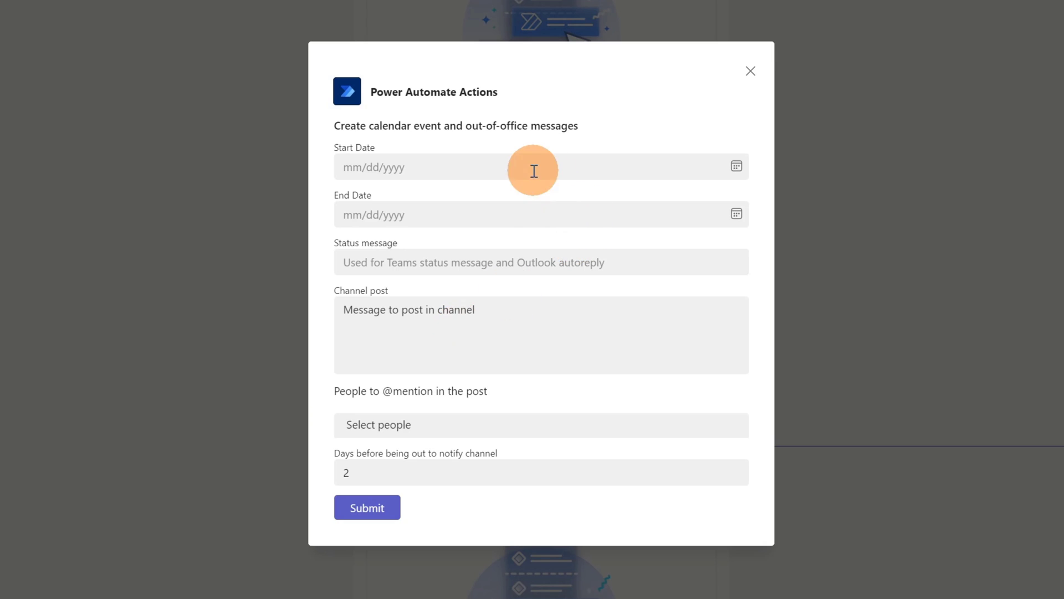
# - Set the out-of-office start date to Mar 28, 2022 and the end date to Apr 1, 2022
pyautogui.click(533, 171)
pyautogui.click(385, 353)
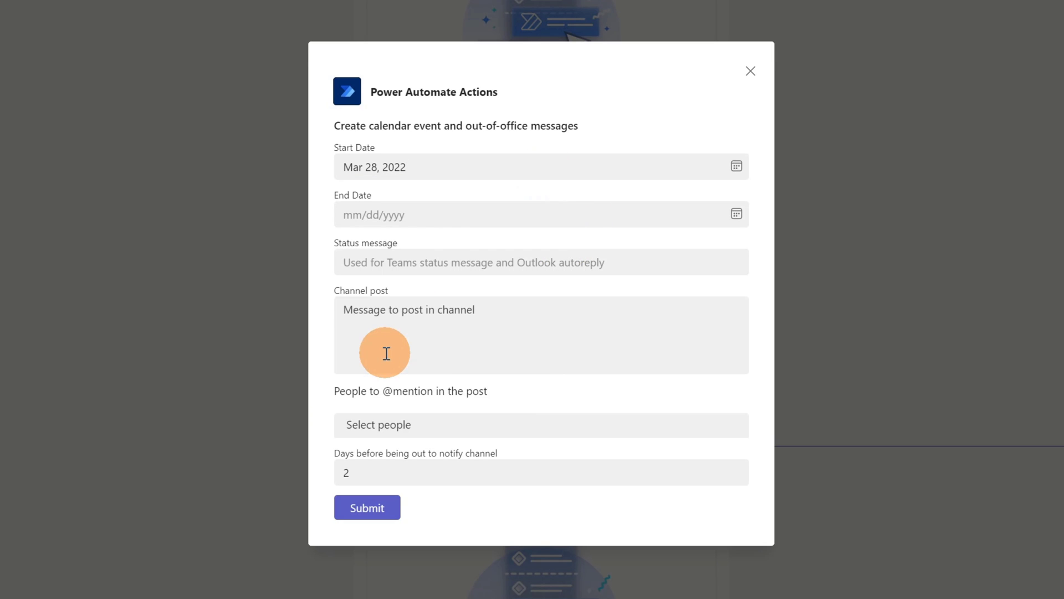
pyautogui.click(463, 214)
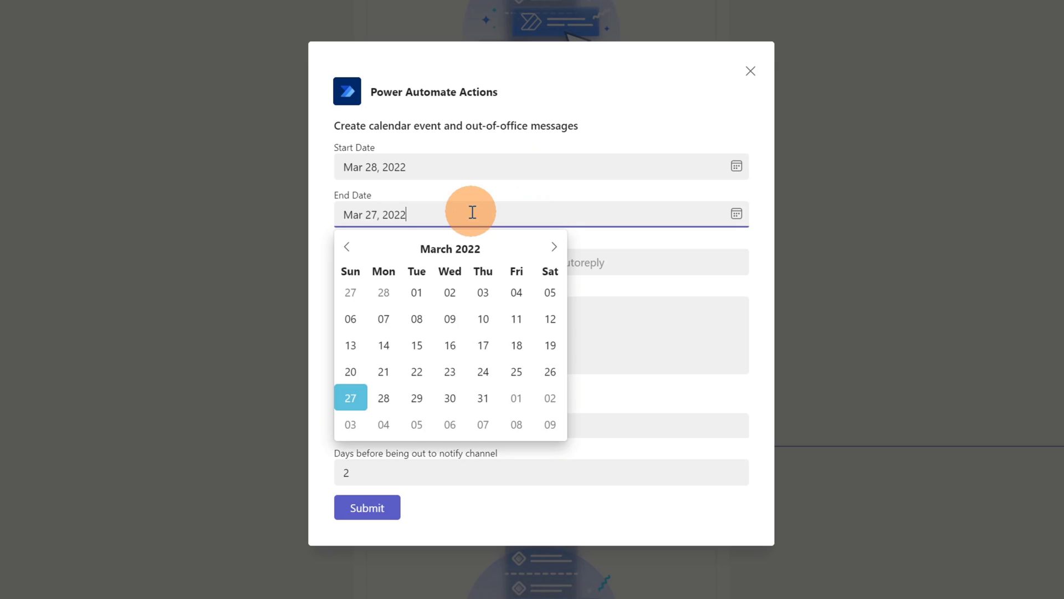
pyautogui.click(508, 404)
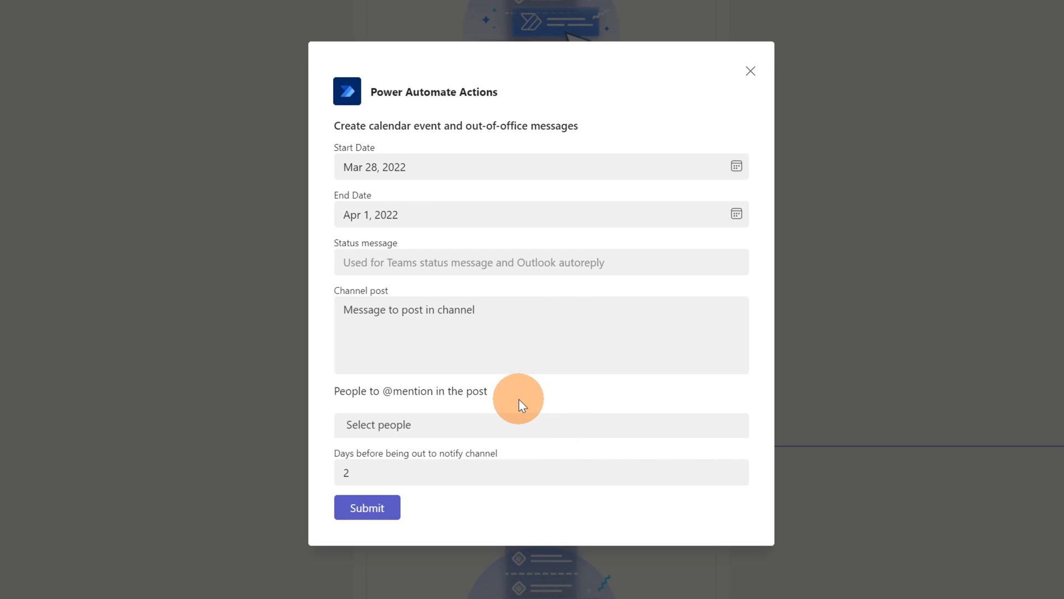
# - Enter "Out of Office" as the status message and "I'll be out of office until April 1, 2022" as the channel post
pyautogui.click(452, 263)
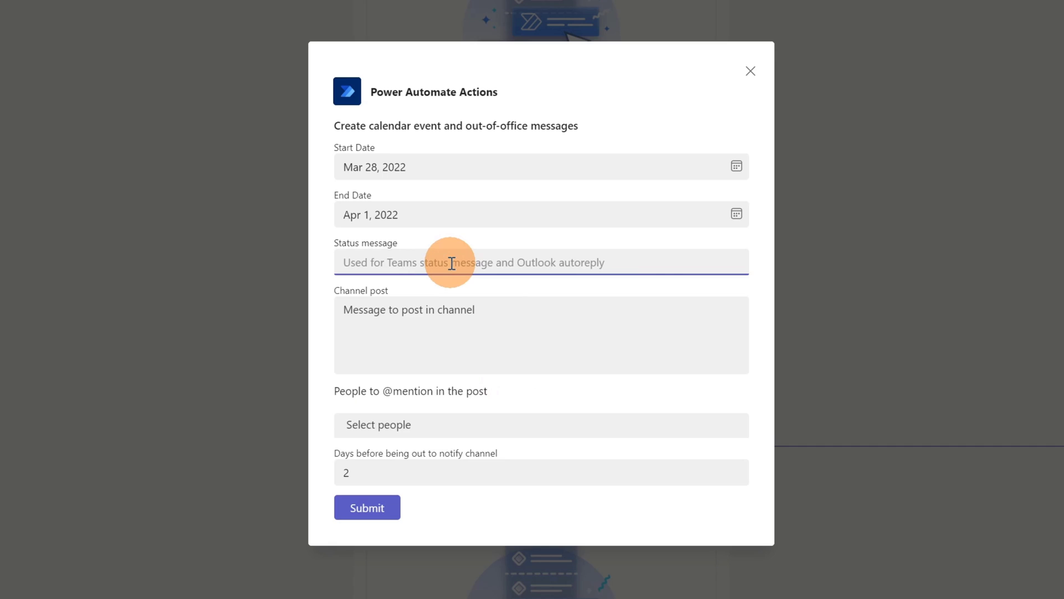
pyautogui.write('Out of Office')
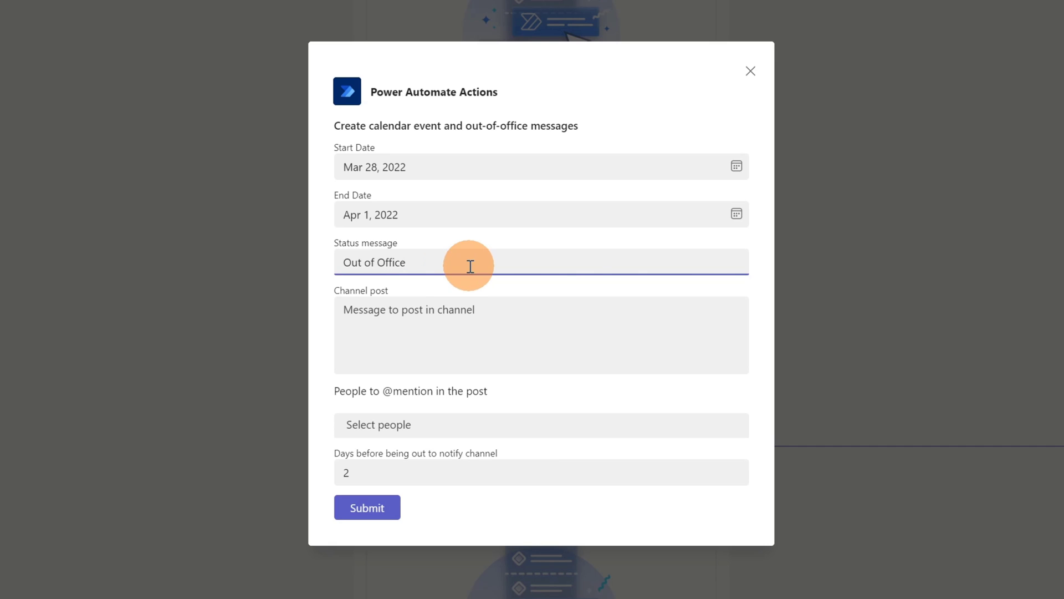
pyautogui.click(413, 314)
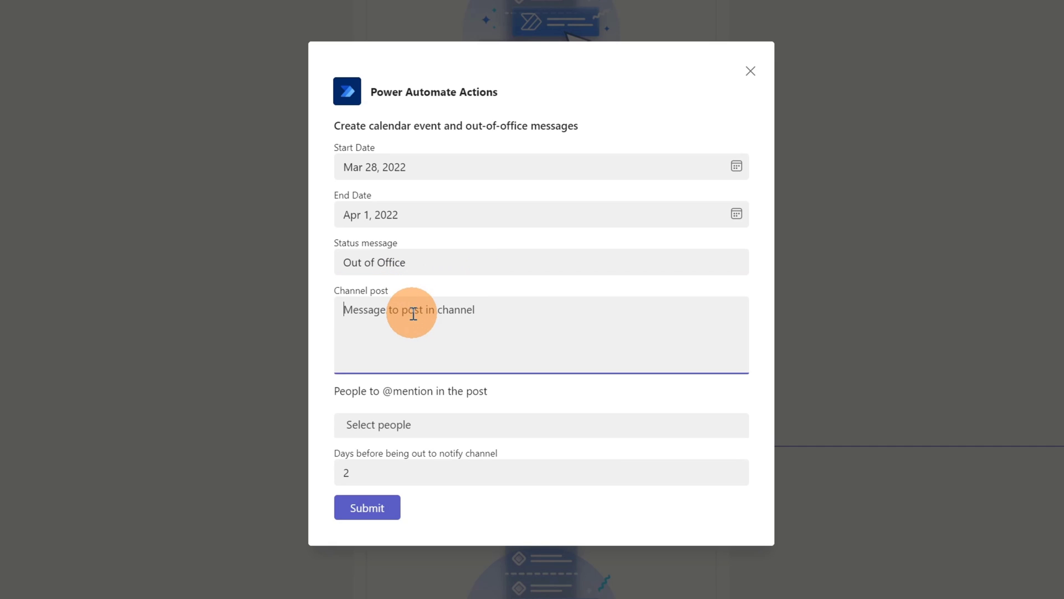
pyautogui.write("I'll be out of office until April 1, 2022")
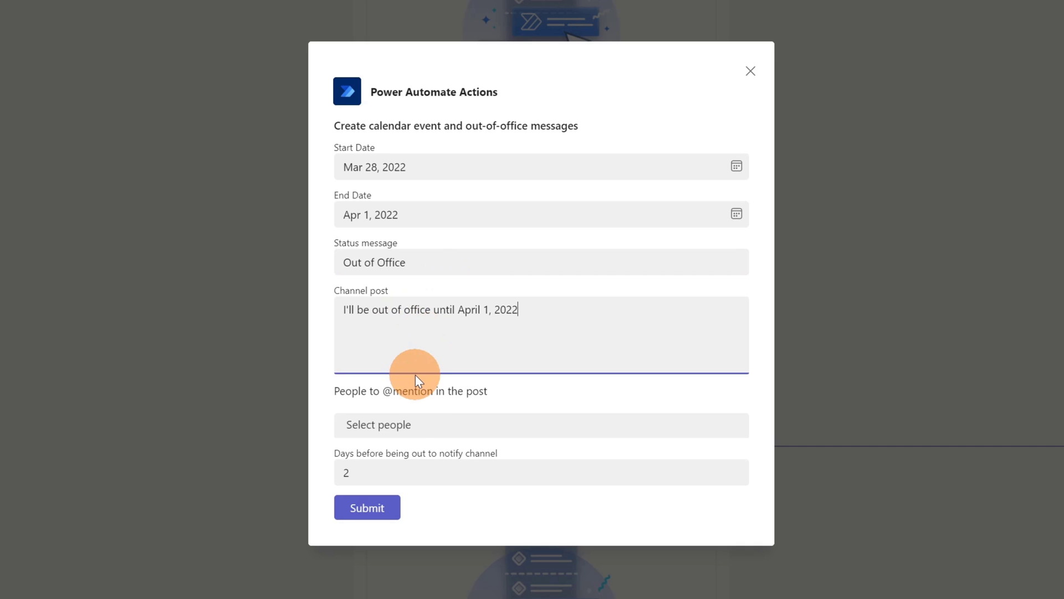
pyautogui.click(408, 429)
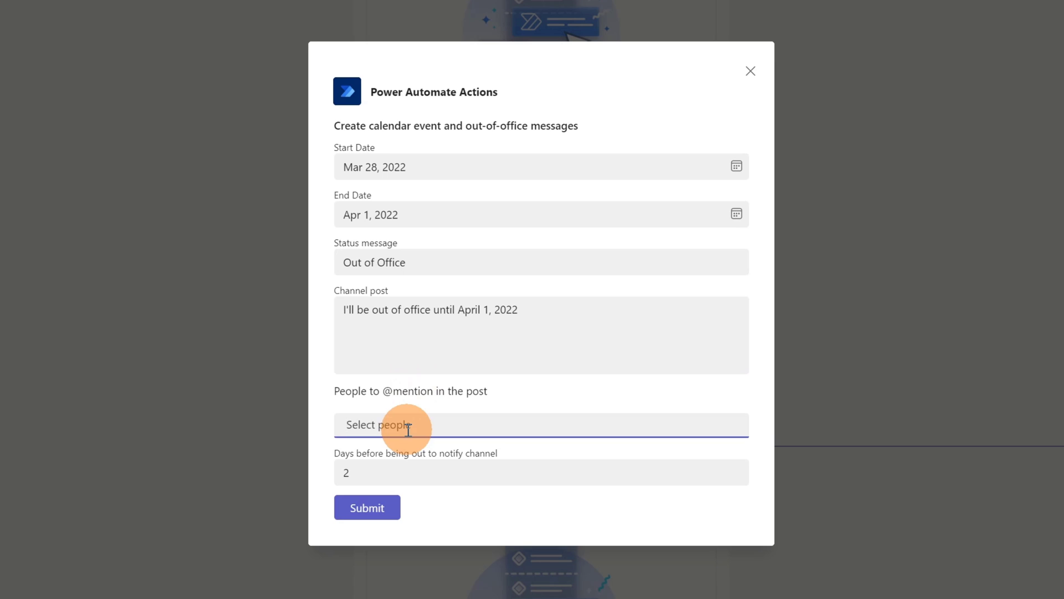
pyautogui.write('@dei')
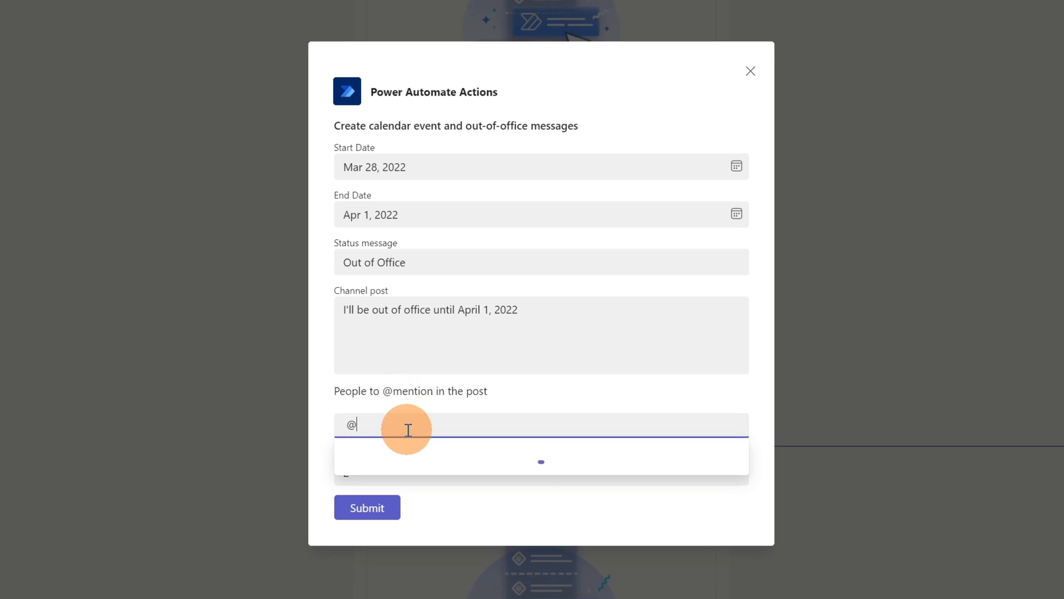
pyautogui.press('BackSpace')
pyautogui.press('BackSpace')
pyautogui.write('od')
pyautogui.press('BackSpace')
pyautogui.press('BackSpace')
pyautogui.press('Return')
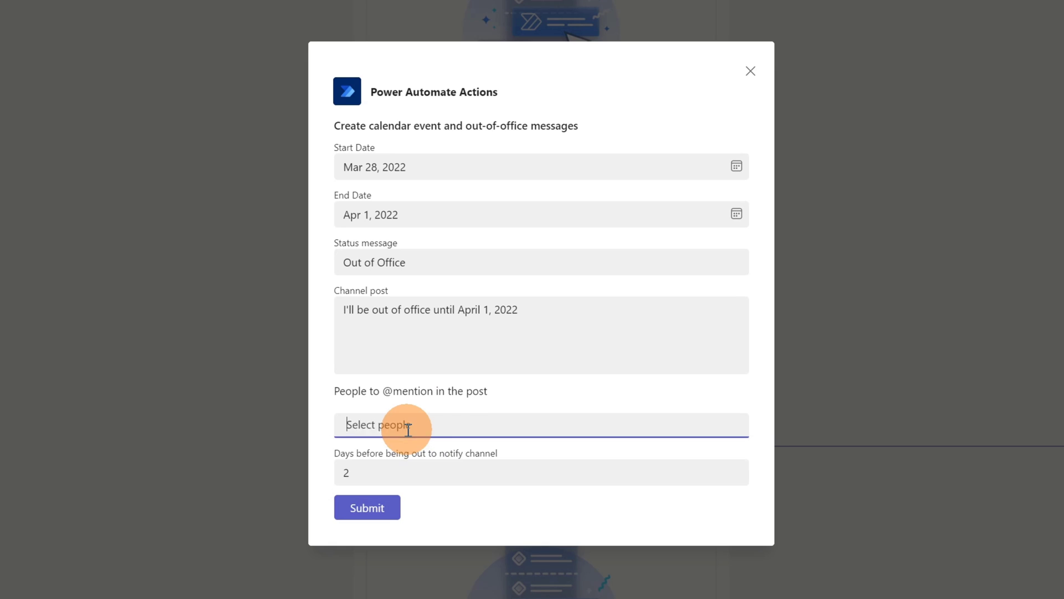
pyautogui.write('adele')
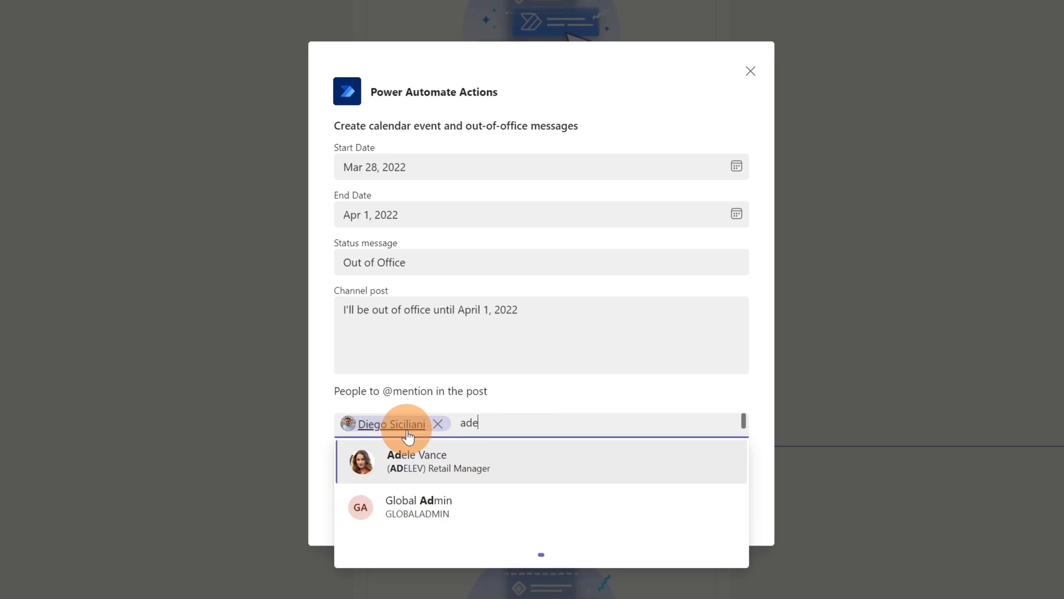
pyautogui.click(413, 455)
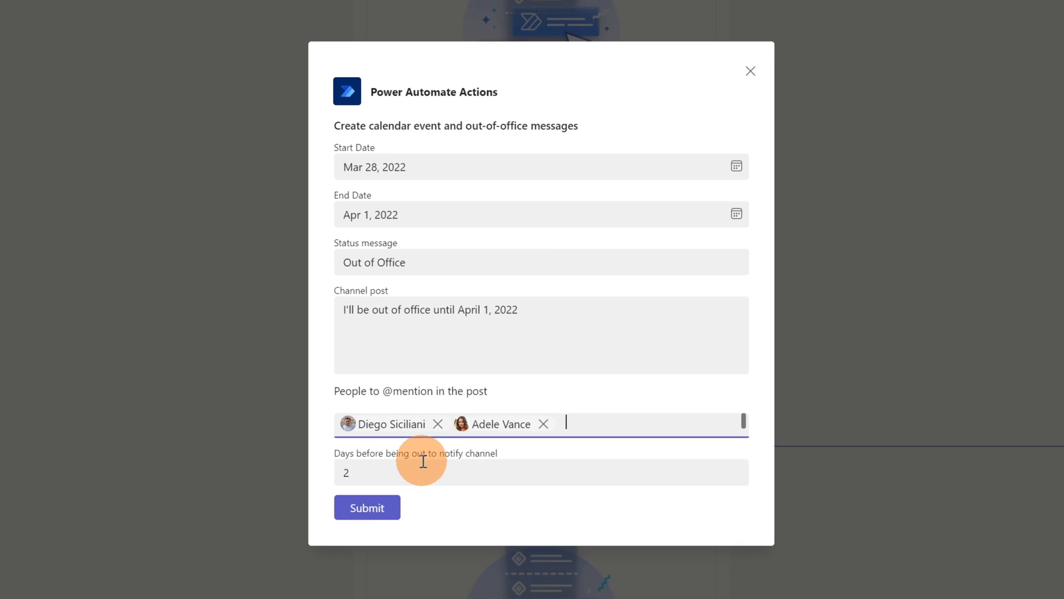
# - Set the days before being out to notify the channel to 1 and submit the out-of-office form
pyautogui.click(414, 467)
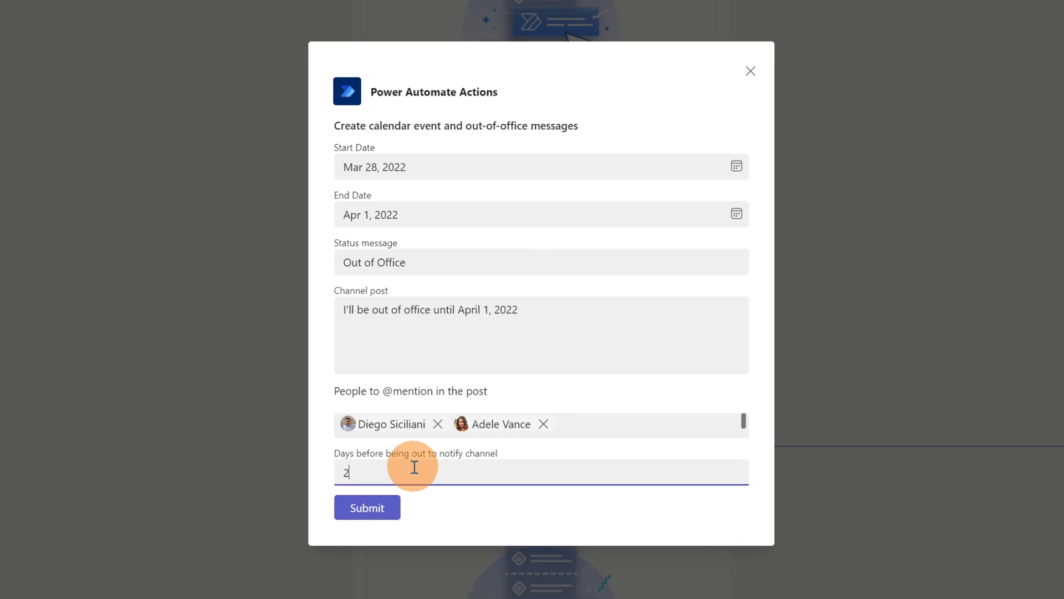
pyautogui.press('BackSpace')
pyautogui.write('1')
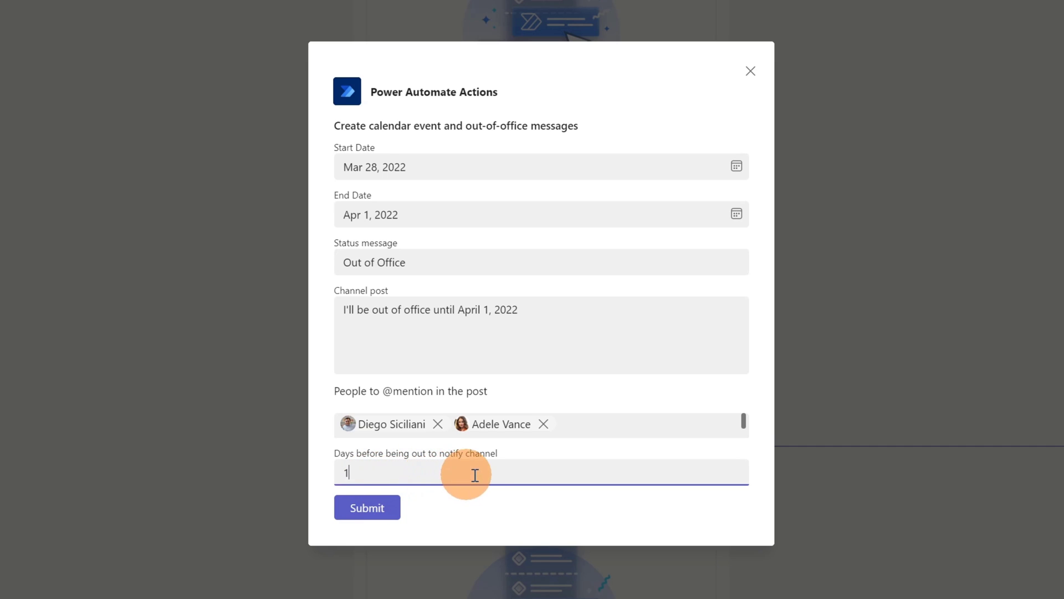
pyautogui.click(382, 506)
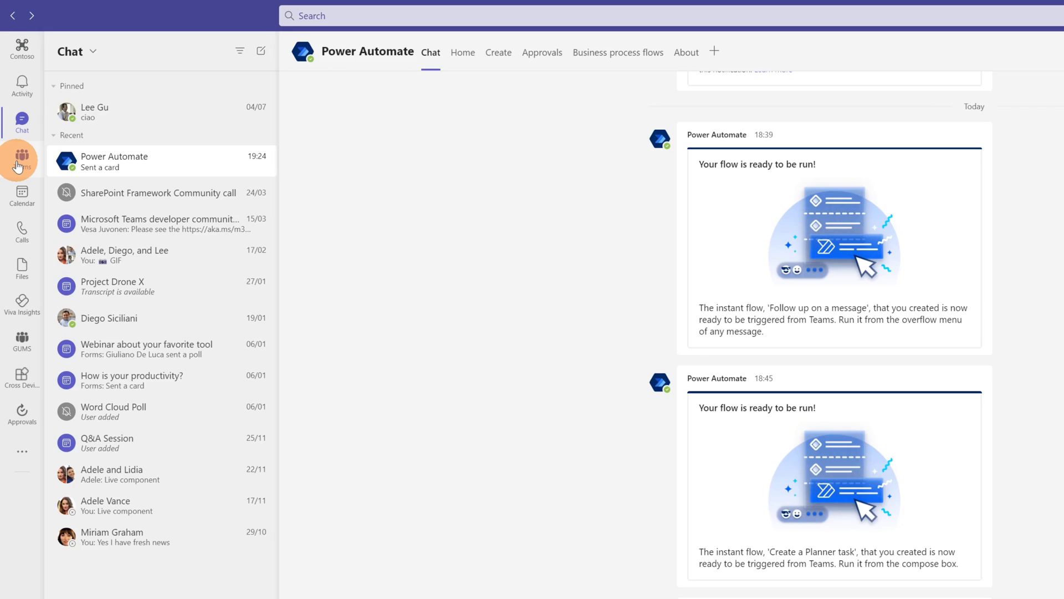
# - Go to the IT team's General channel and check the newest out-of-office post and its mentions
pyautogui.click(14, 101)
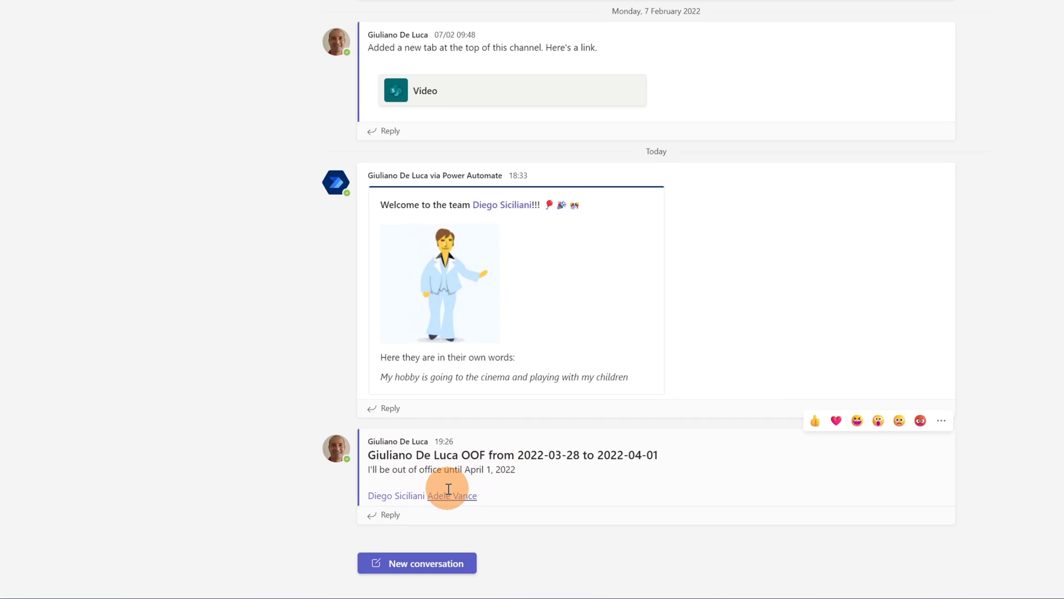
pyautogui.moveTo(450, 493)
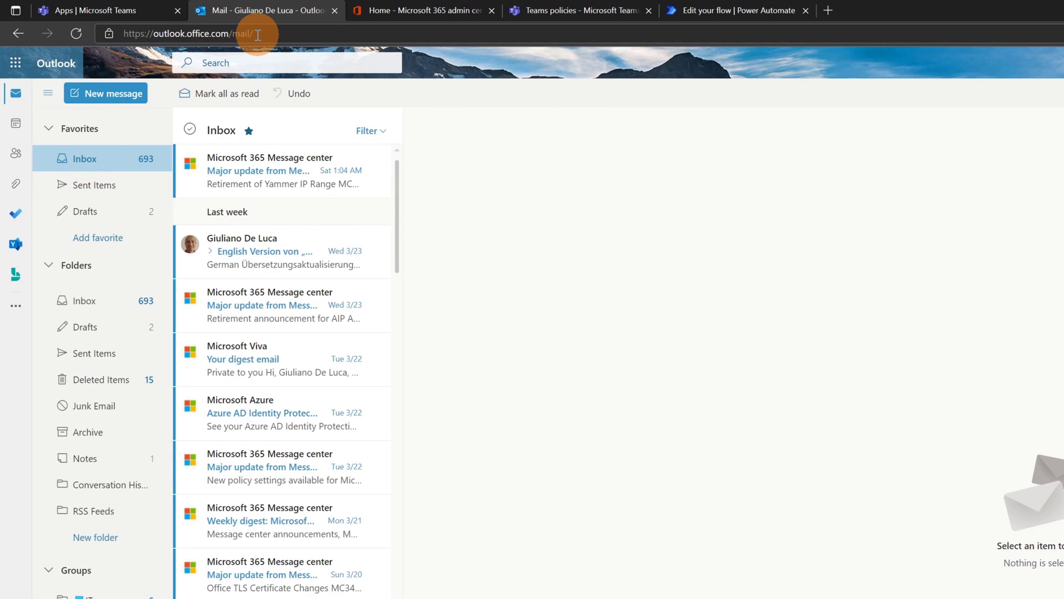
# - Switch to Outlook on the web and open the out-of-office event from March 28 to April 1 in the calendar
pyautogui.click(14, 124)
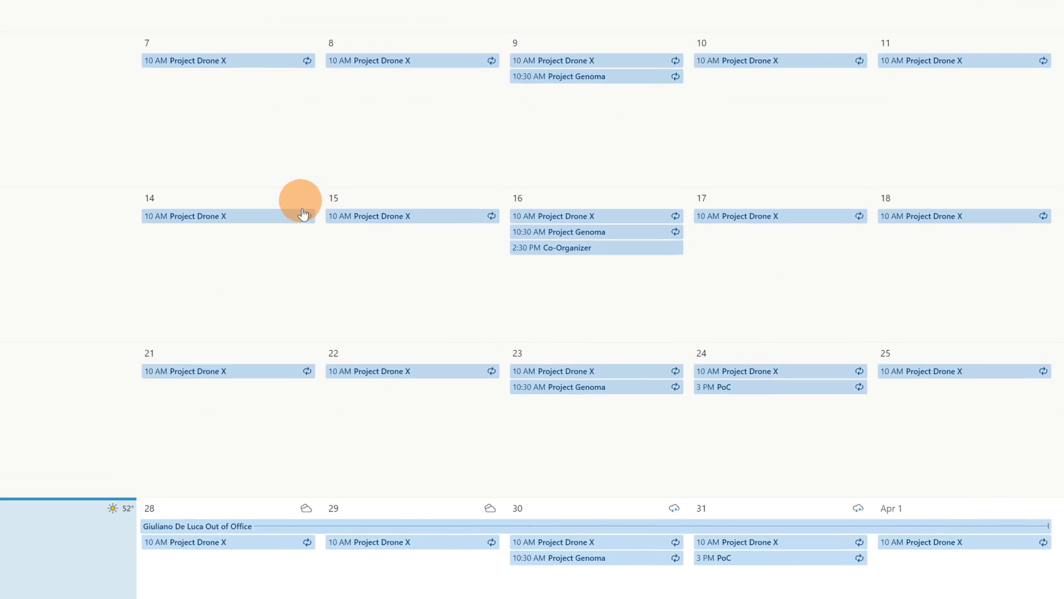
pyautogui.click(213, 528)
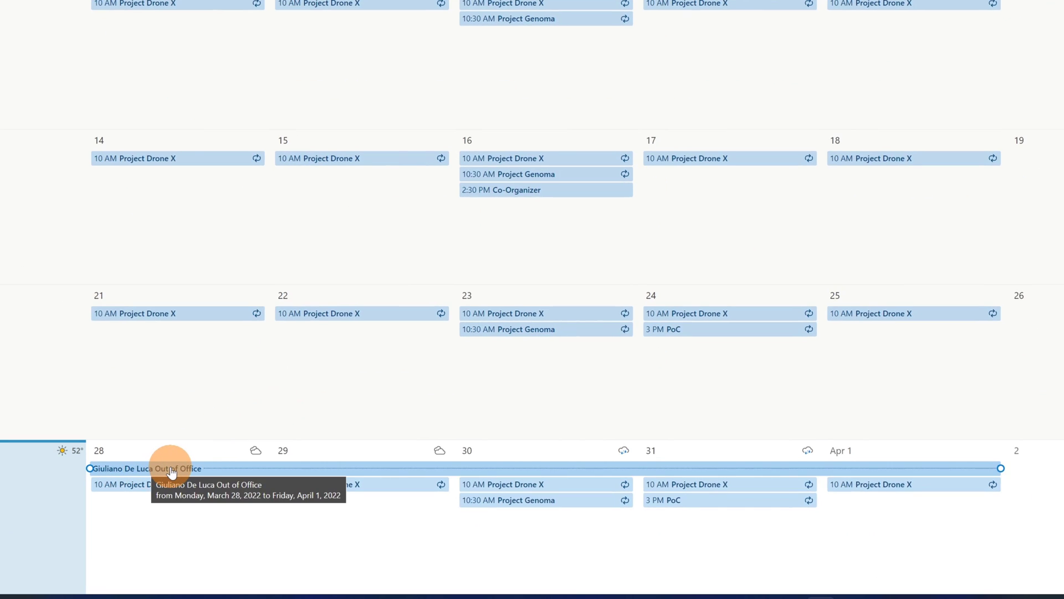
pyautogui.click(172, 469)
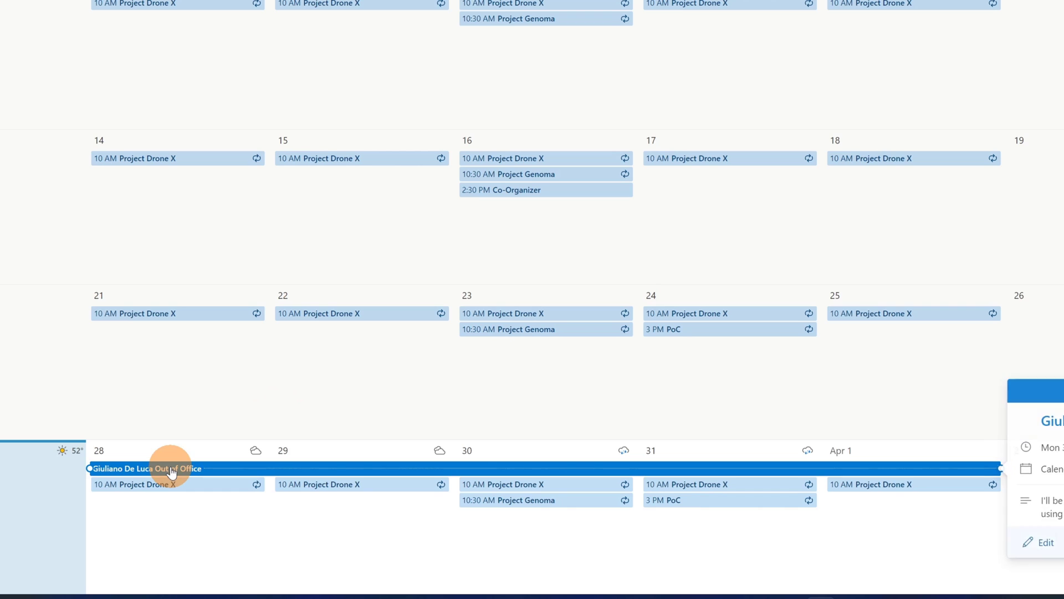